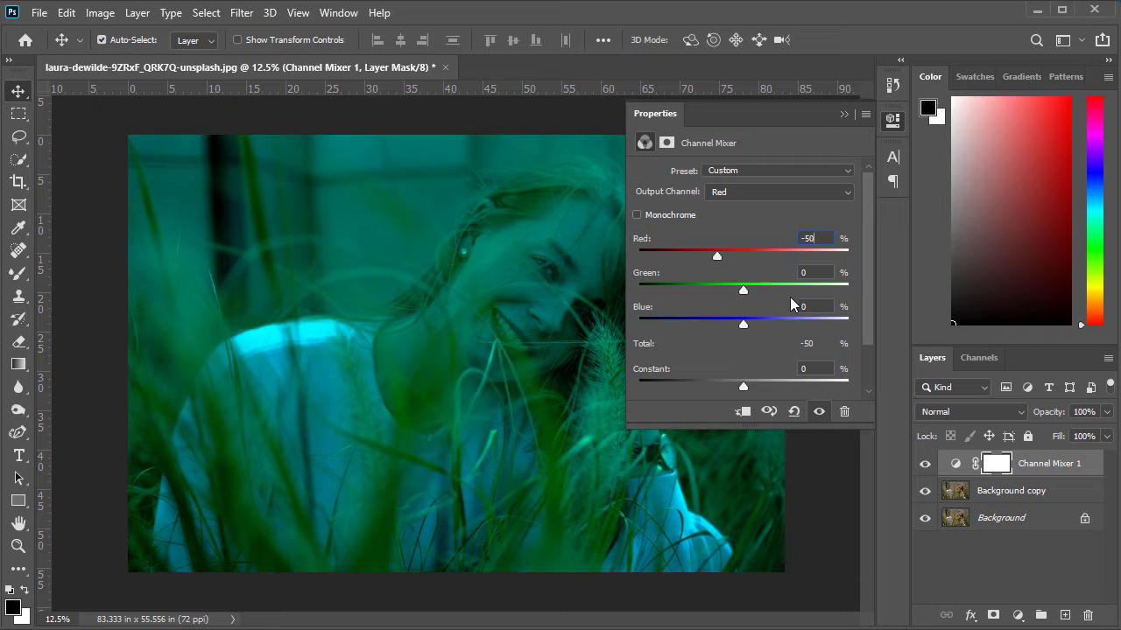
For the Channel Mixer's Red output channel, set Green to +200% and Blue to -50%.
{"action": "left_click_drag", "start_coordinate": [746, 292], "coordinate": [858, 291]}
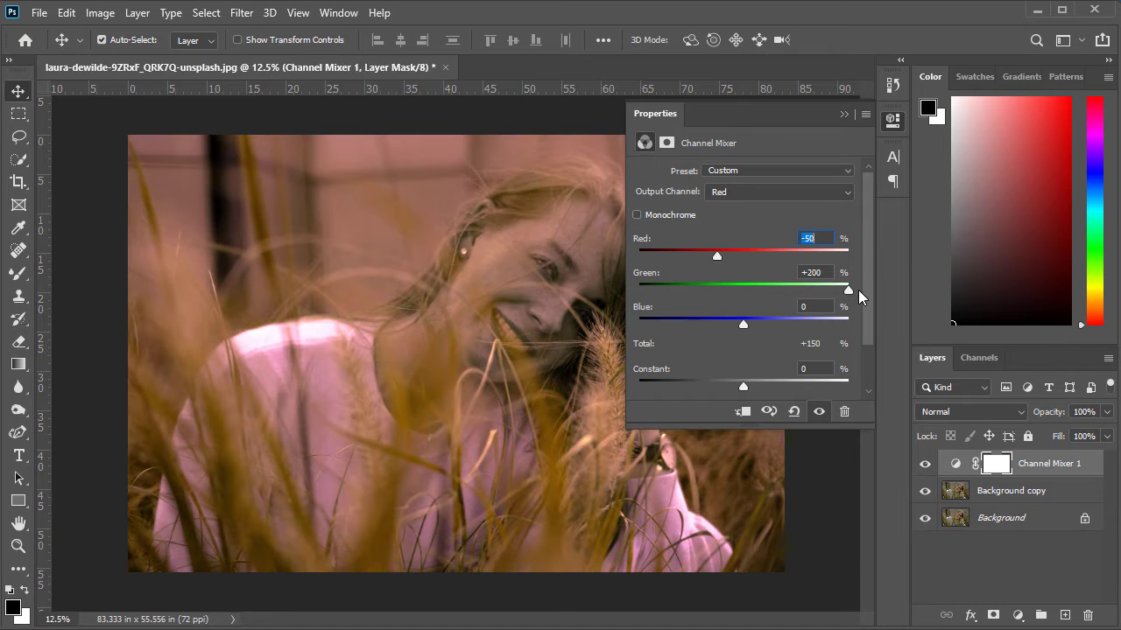
{"action": "left_click", "coordinate": [808, 307]}
{"action": "type", "text": "-50"}
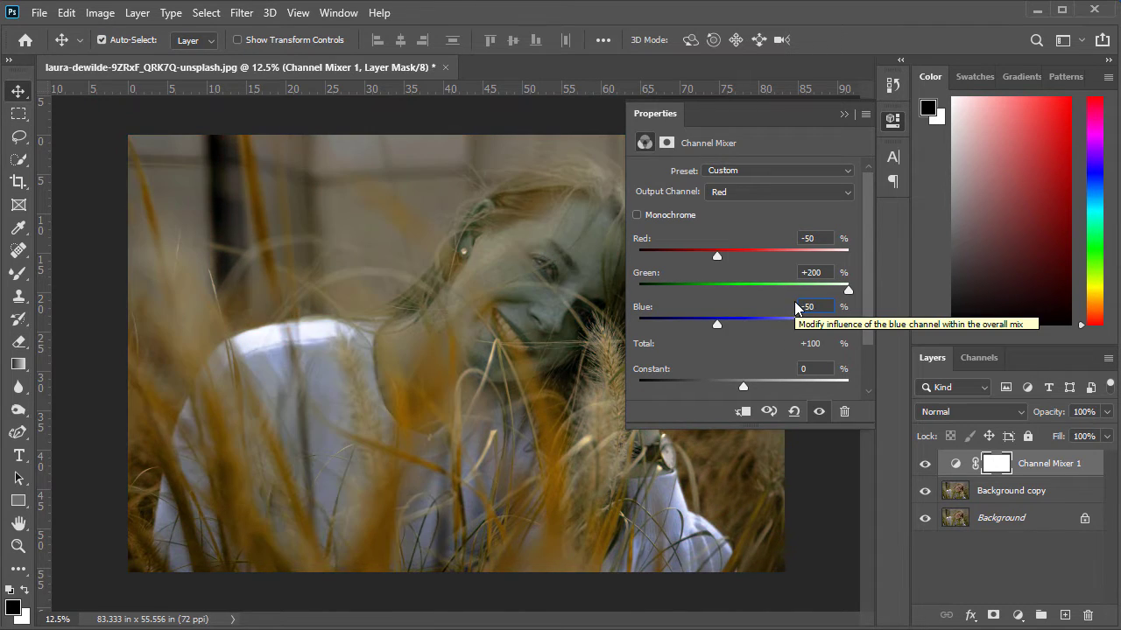
{"action": "mouse_move", "coordinate": [717, 324]}
{"action": "left_mouse_down"}
{"action": "mouse_move", "coordinate": [728, 326]}
{"action": "mouse_move", "coordinate": [717, 325]}
{"action": "left_mouse_up"}
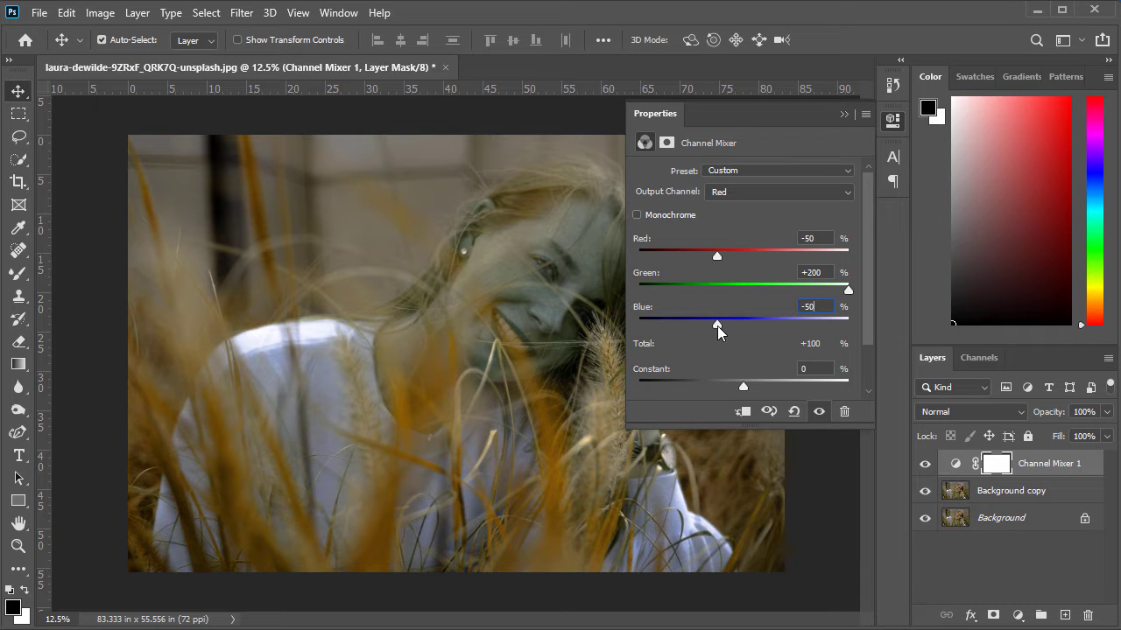
{"action": "left_click", "coordinate": [843, 114]}
Set the Channel Mixer layer's blend mode to Lighten and compare the photo with and without the layer.
{"action": "left_click", "coordinate": [966, 413]}
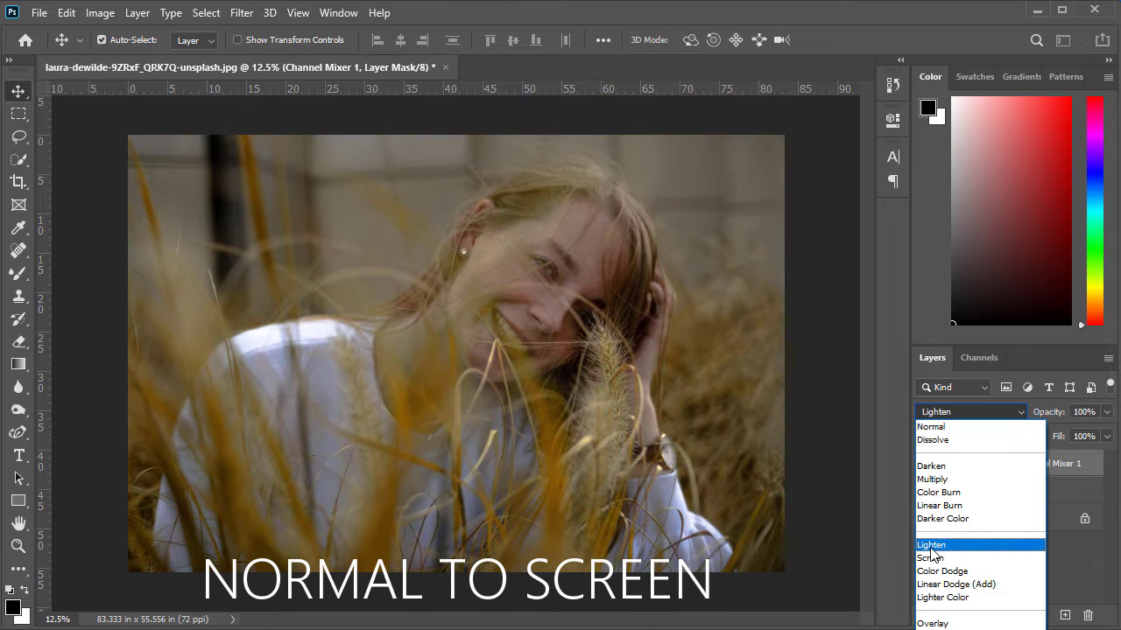
{"action": "left_click", "coordinate": [930, 547]}
{"action": "left_click", "coordinate": [925, 464]}
{"action": "left_click", "coordinate": [925, 464]}
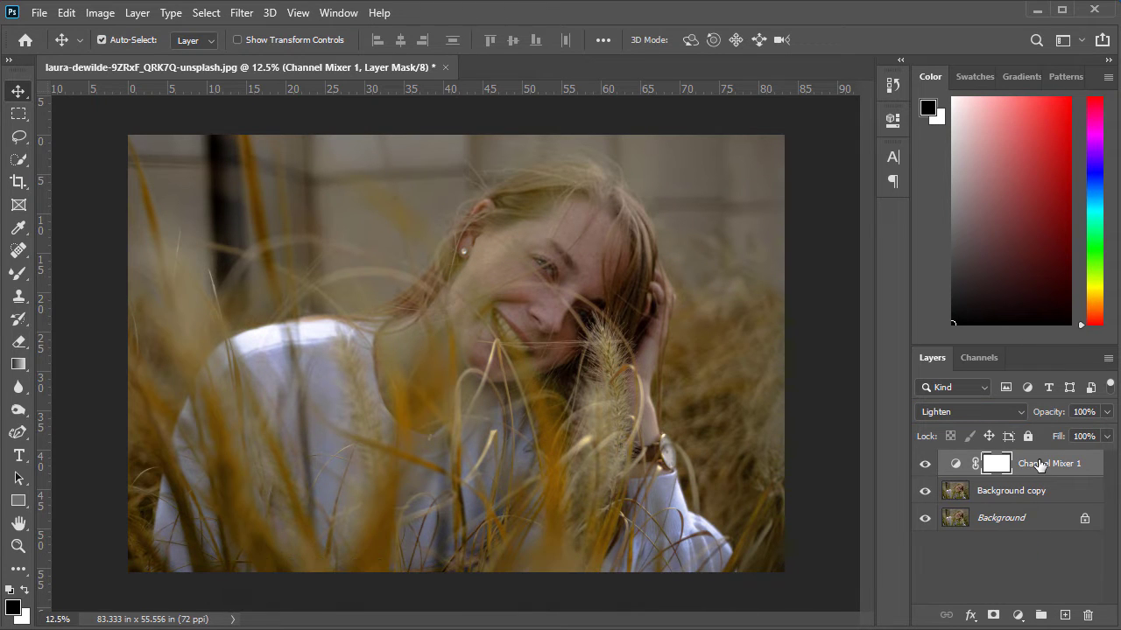
Add a Hue/Saturation adjustment layer with Master hue +4 and saturation about -10.
{"action": "left_click", "coordinate": [1020, 615]}
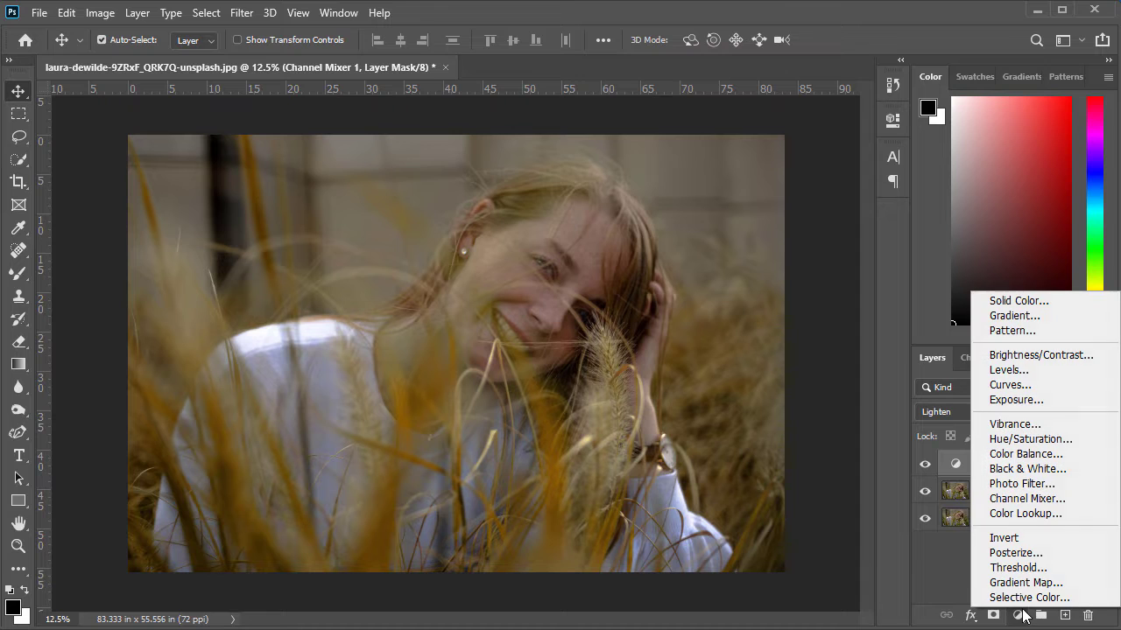
{"action": "left_click", "coordinate": [1030, 440]}
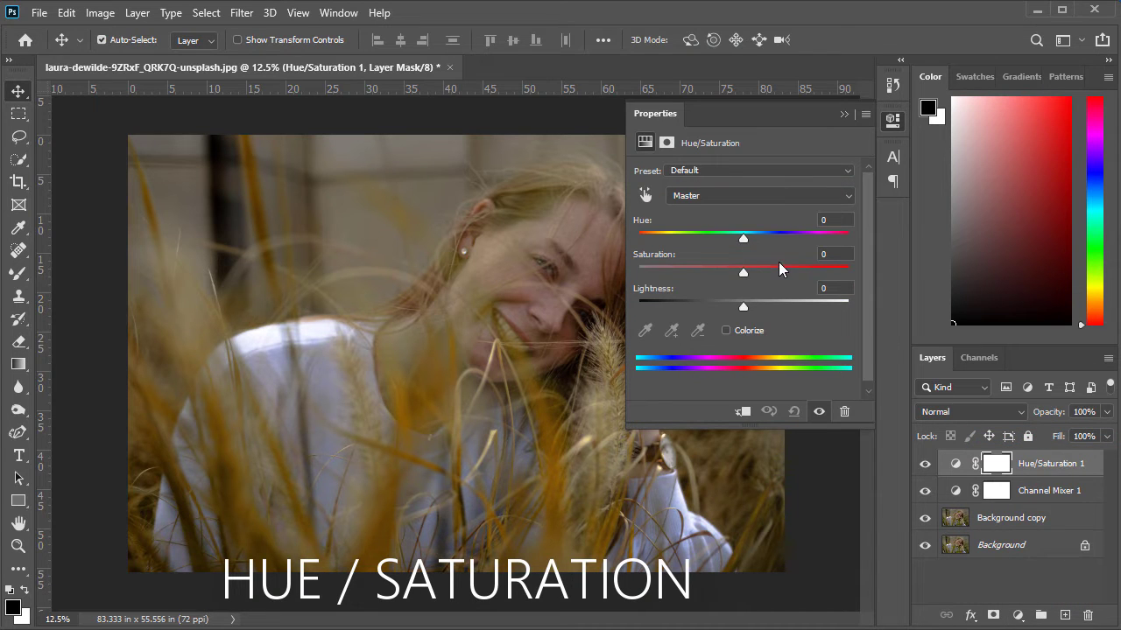
{"action": "left_click_drag", "start_coordinate": [744, 238], "coordinate": [747, 238]}
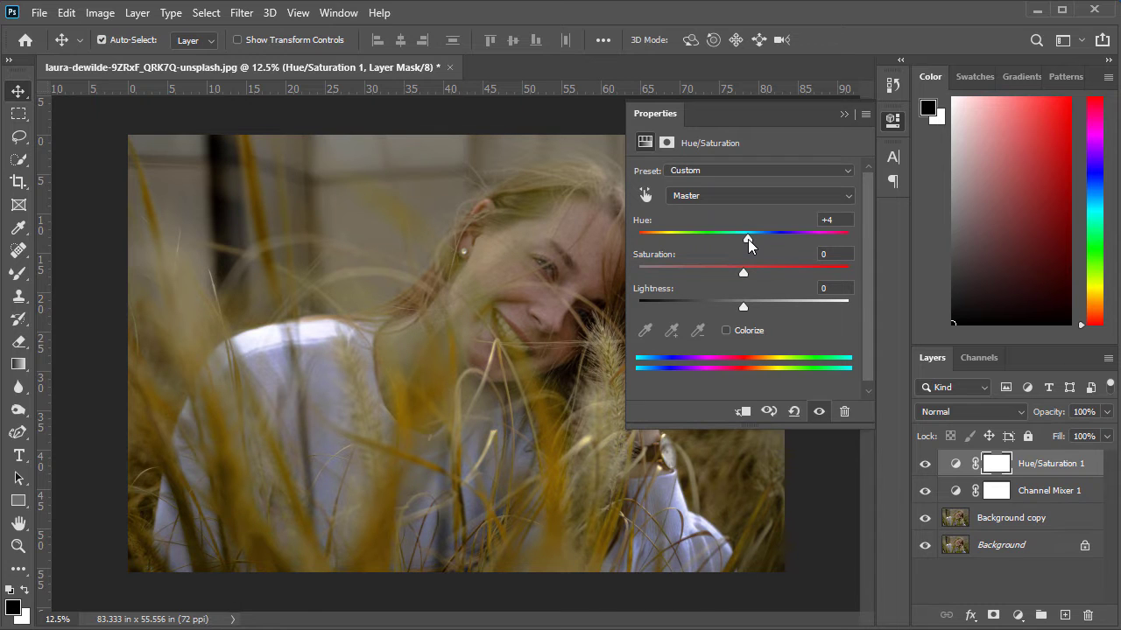
{"action": "left_click_drag", "start_coordinate": [740, 278], "coordinate": [733, 278]}
Lower the saturation of the Reds range to -13 in the Hue/Saturation adjustment.
{"action": "left_click", "coordinate": [726, 193]}
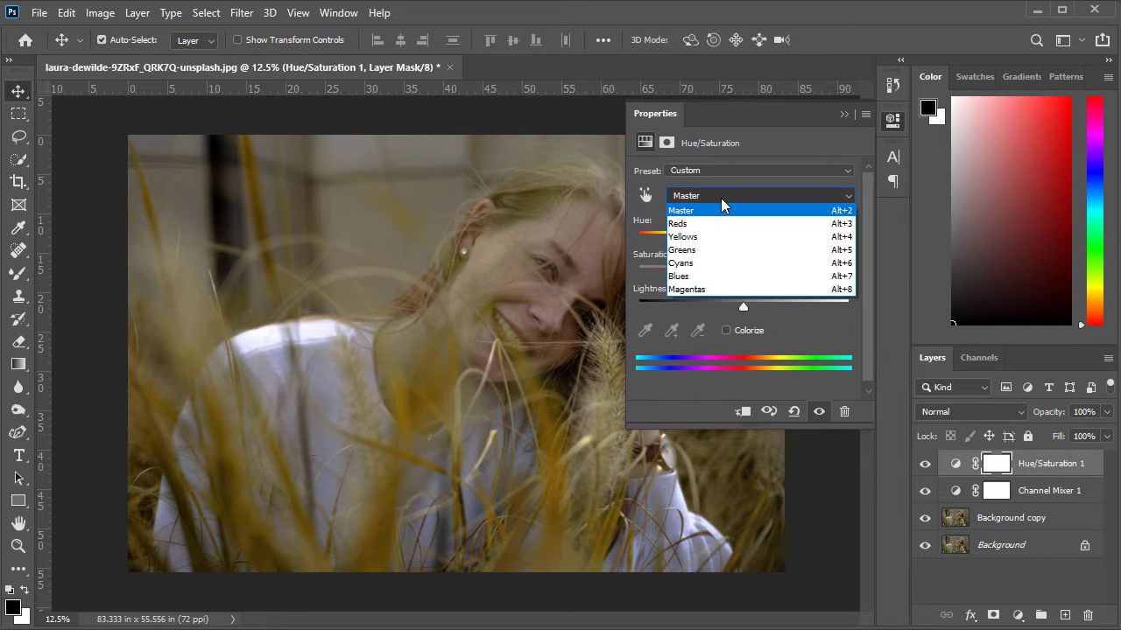
{"action": "left_click", "coordinate": [704, 225]}
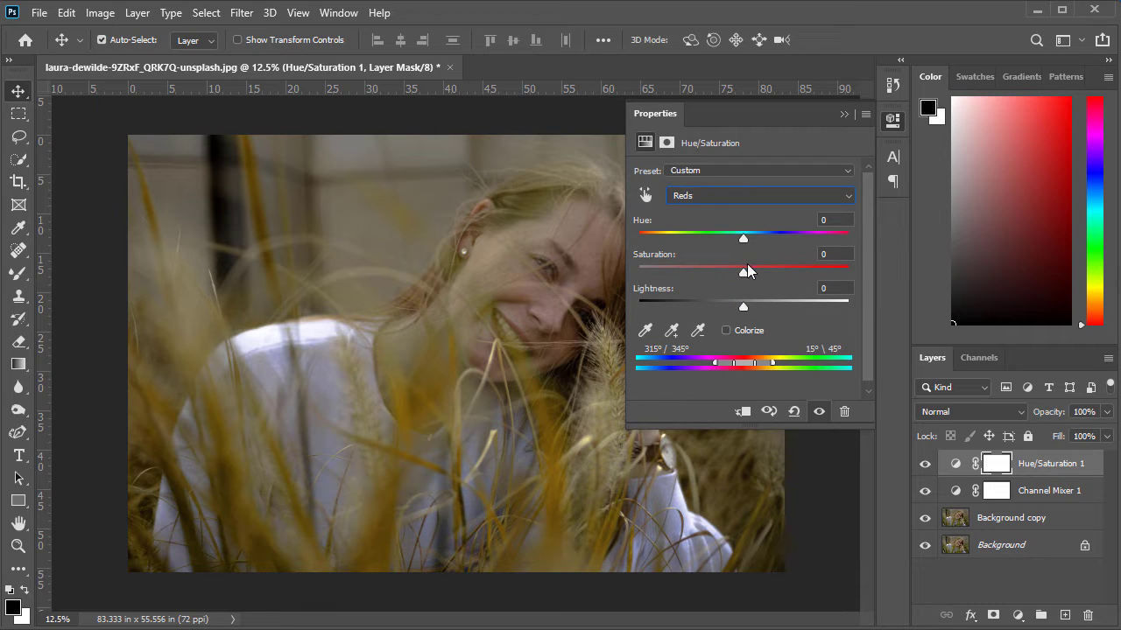
{"action": "left_click_drag", "start_coordinate": [740, 275], "coordinate": [730, 276]}
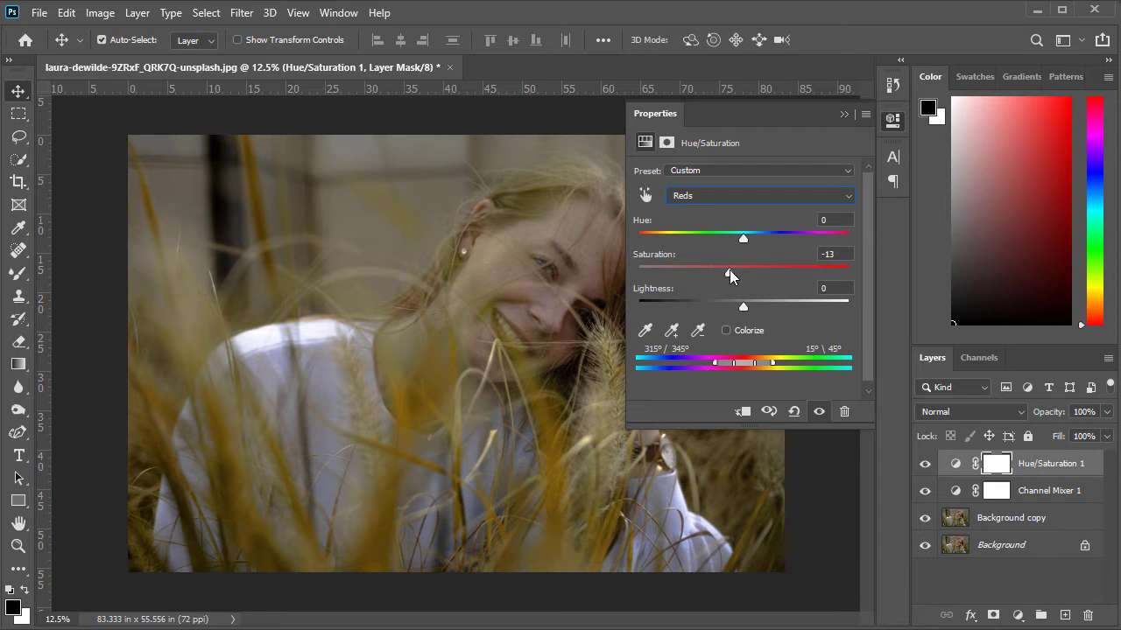
Re-enter the Master saturation and set the Reds saturation to -10 in the Hue/Saturation adjustment.
{"action": "left_click", "coordinate": [730, 198]}
{"action": "left_click", "coordinate": [720, 210]}
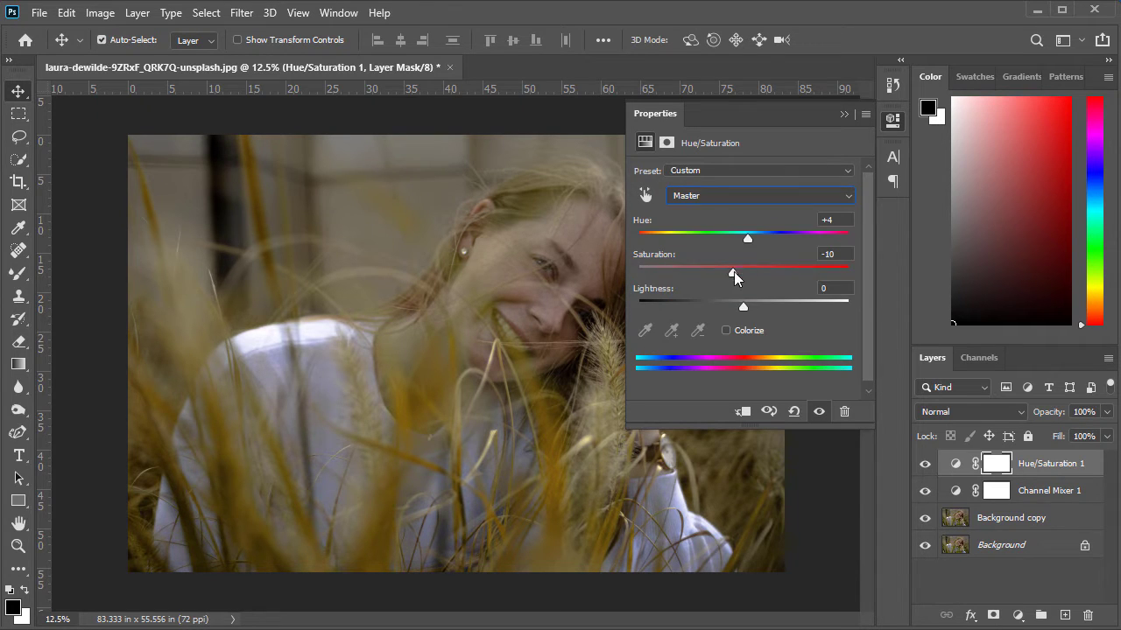
{"action": "left_click", "coordinate": [828, 254]}
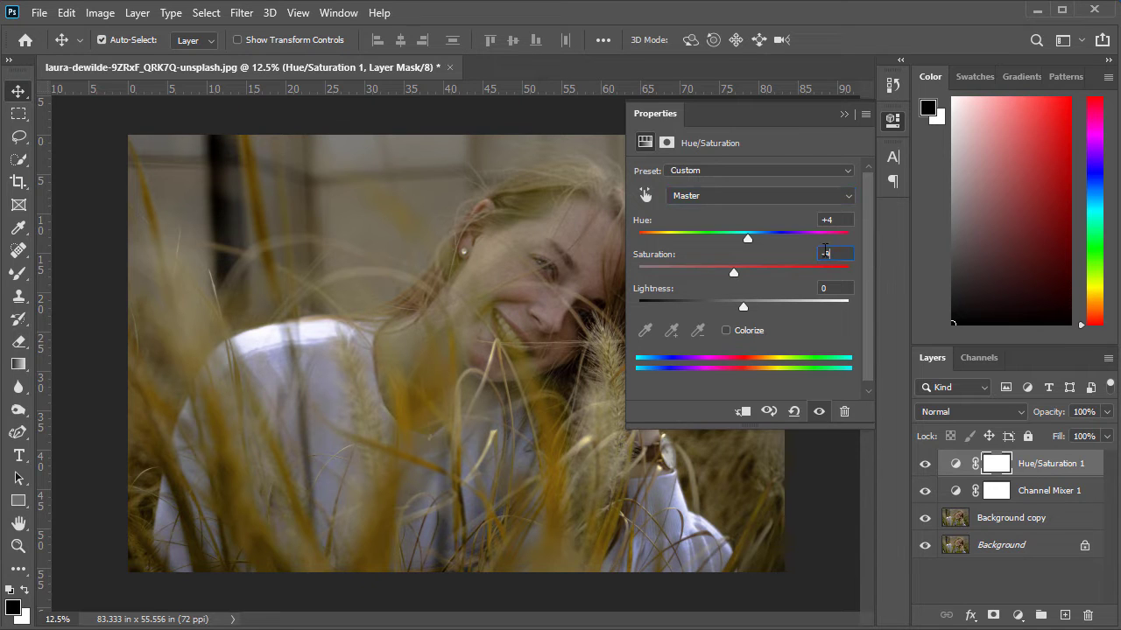
{"action": "type", "text": "0"}
{"action": "left_click", "coordinate": [749, 201]}
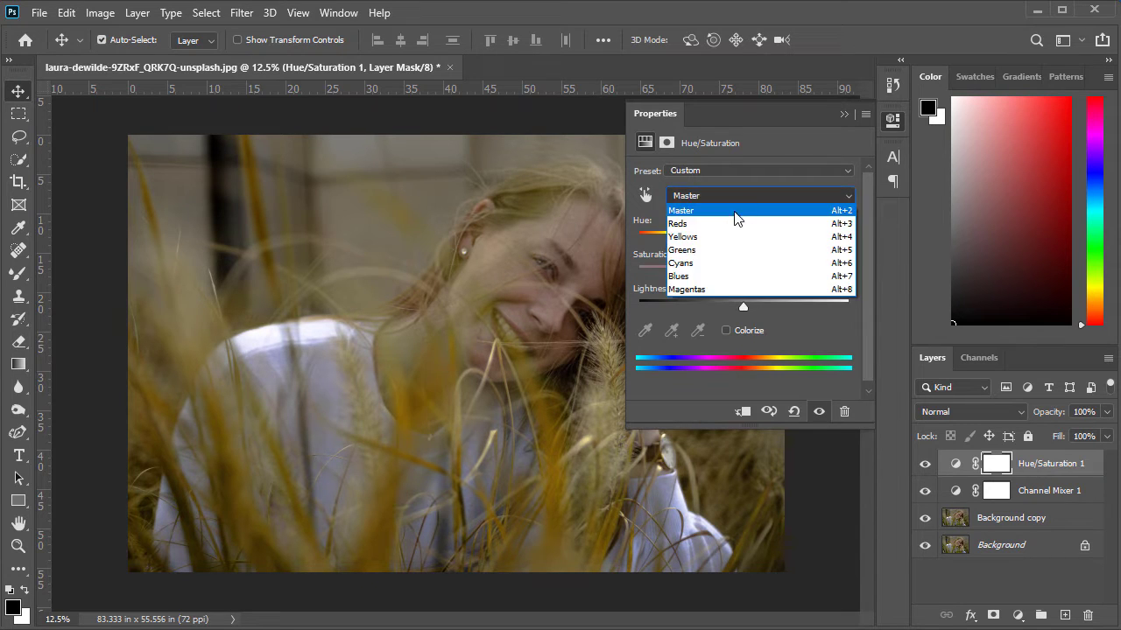
{"action": "left_click", "coordinate": [733, 217]}
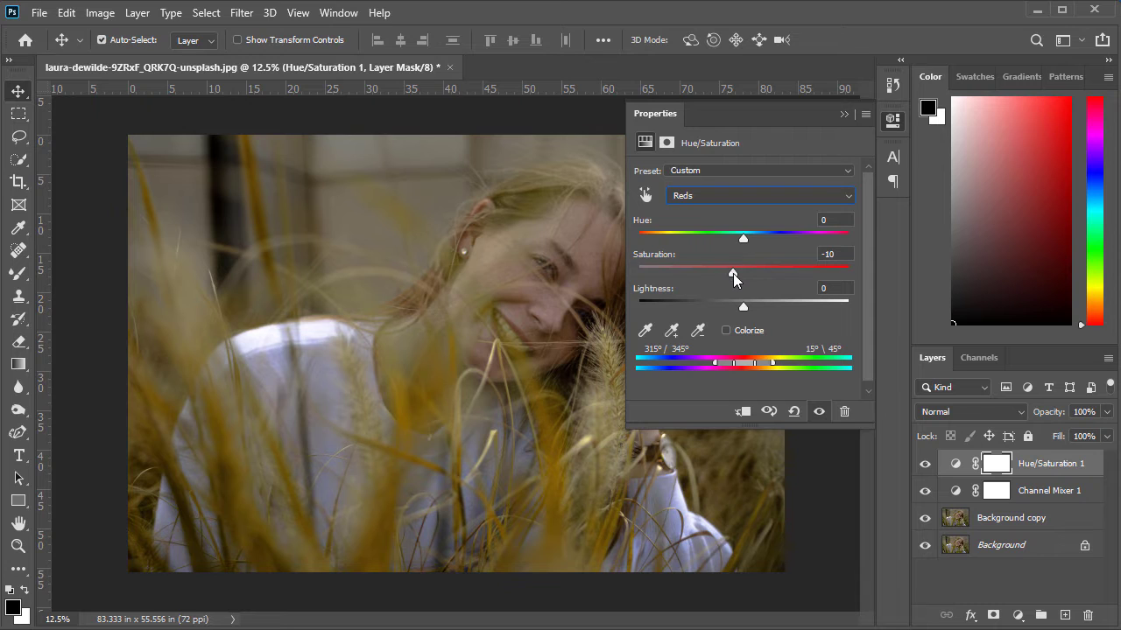
Shift the Yellows hue to about -32, slightly reduce their saturation, and compare the photo with and without the Hue/Saturation layer.
{"action": "left_click", "coordinate": [742, 199]}
{"action": "left_click", "coordinate": [701, 236]}
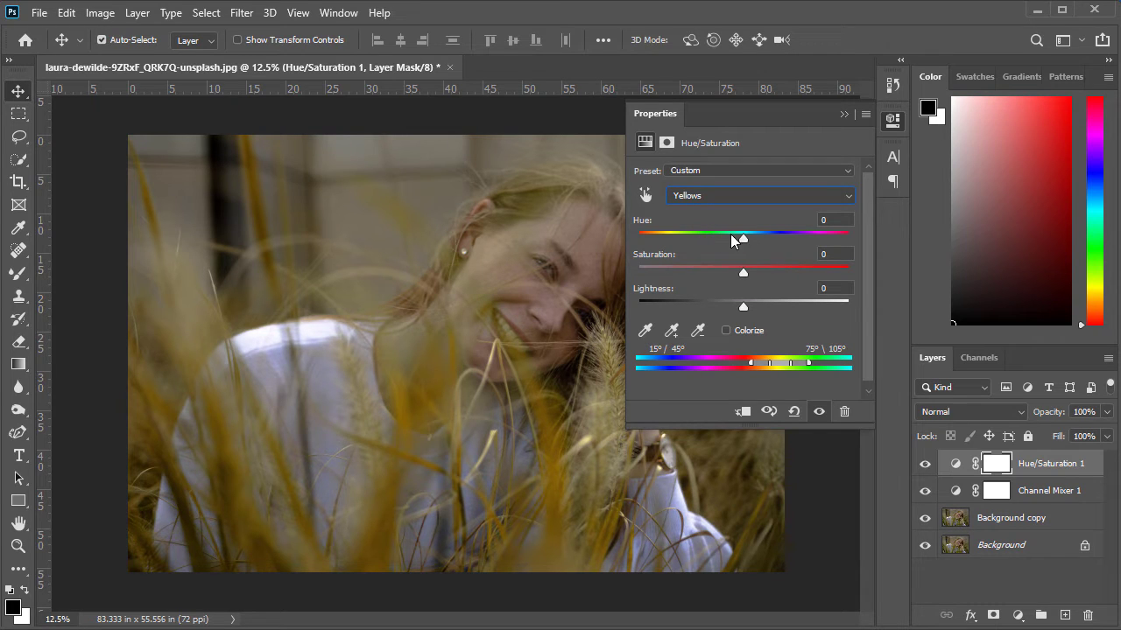
{"action": "left_click_drag", "start_coordinate": [741, 235], "coordinate": [704, 234]}
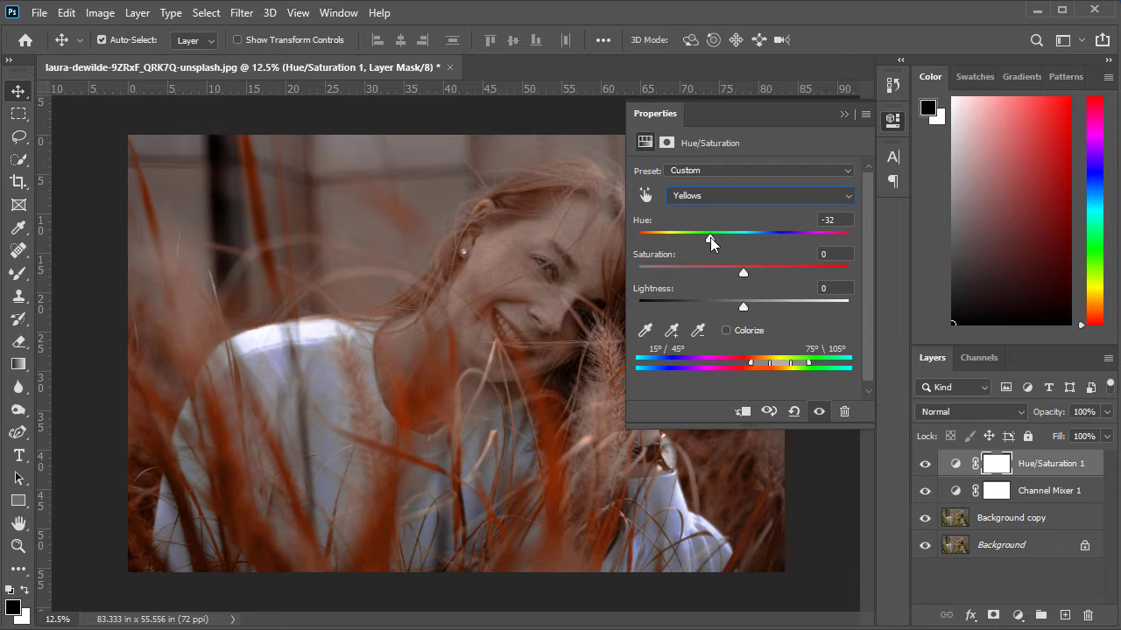
{"action": "left_click_drag", "start_coordinate": [710, 236], "coordinate": [714, 239]}
{"action": "left_click_drag", "start_coordinate": [744, 272], "coordinate": [732, 295]}
{"action": "left_click", "coordinate": [844, 113]}
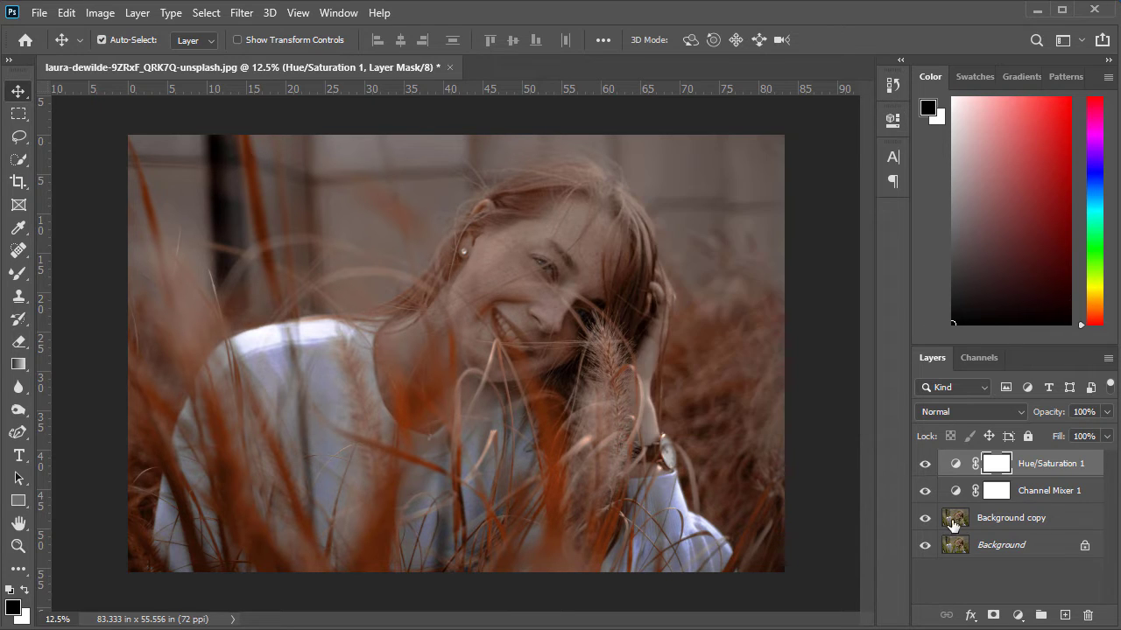
{"action": "left_click", "coordinate": [925, 465]}
{"action": "left_click", "coordinate": [925, 465]}
Add a Color Balance adjustment layer and shift the Midtones slightly towards red, green and yellow.
{"action": "left_click", "coordinate": [1016, 616]}
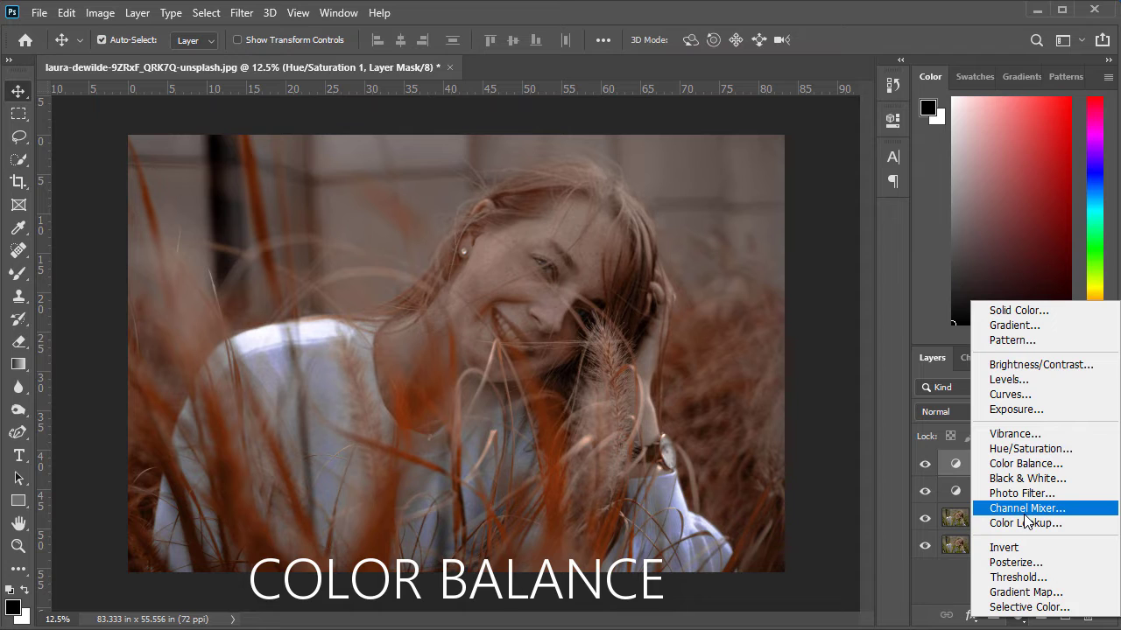
{"action": "left_click", "coordinate": [1024, 463]}
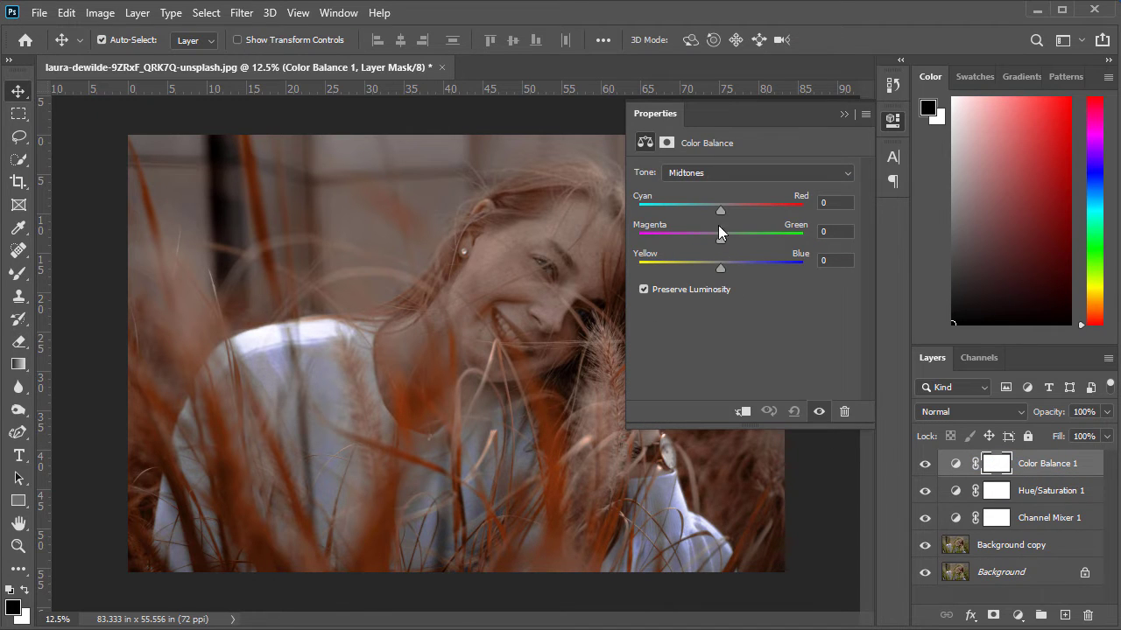
{"action": "left_click_drag", "start_coordinate": [718, 208], "coordinate": [725, 209]}
{"action": "left_click_drag", "start_coordinate": [719, 240], "coordinate": [725, 237]}
{"action": "left_click_drag", "start_coordinate": [725, 238], "coordinate": [725, 239]}
{"action": "left_click_drag", "start_coordinate": [724, 268], "coordinate": [713, 270]}
{"action": "left_click", "coordinate": [840, 115]}
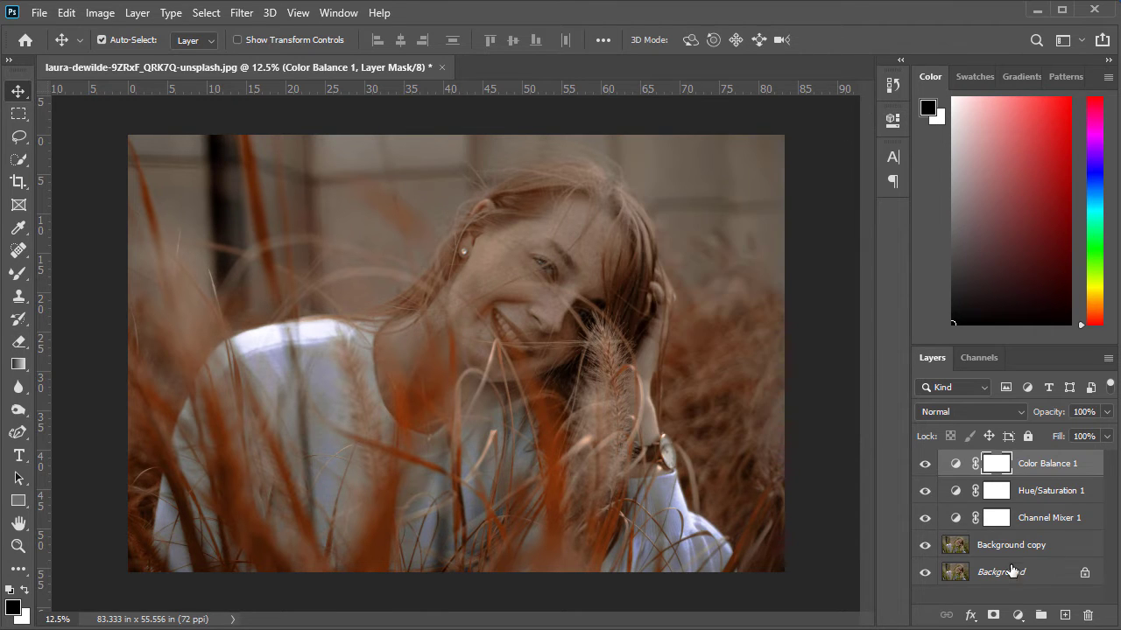
Add a Selective Color adjustment layer and increase the cyan amount in the Reds.
{"action": "left_click", "coordinate": [1015, 615]}
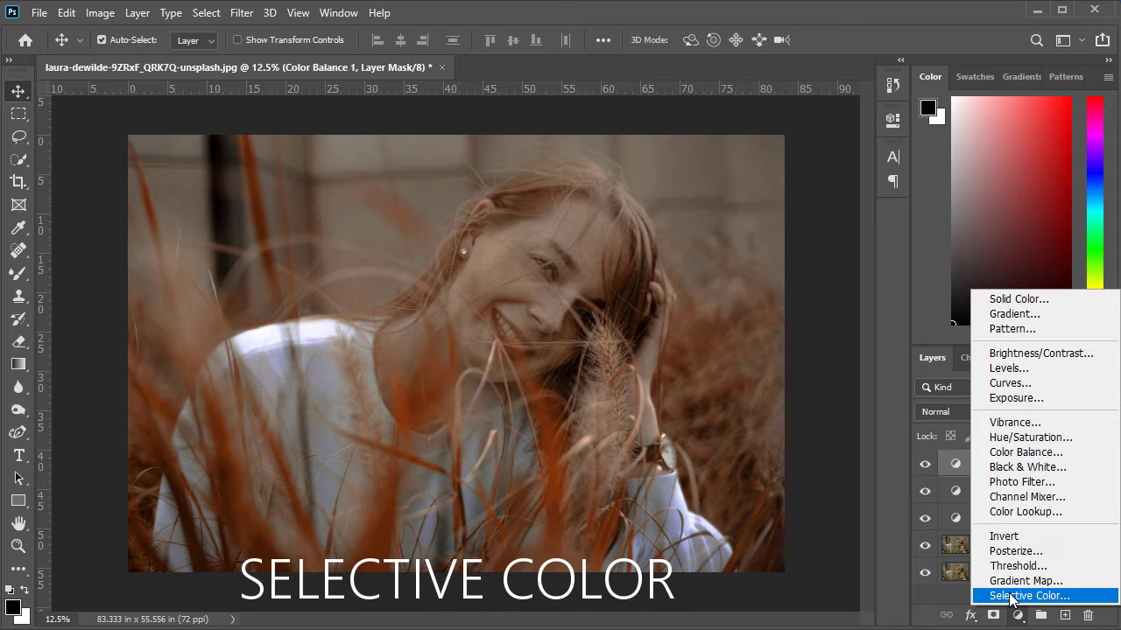
{"action": "left_click", "coordinate": [1013, 596]}
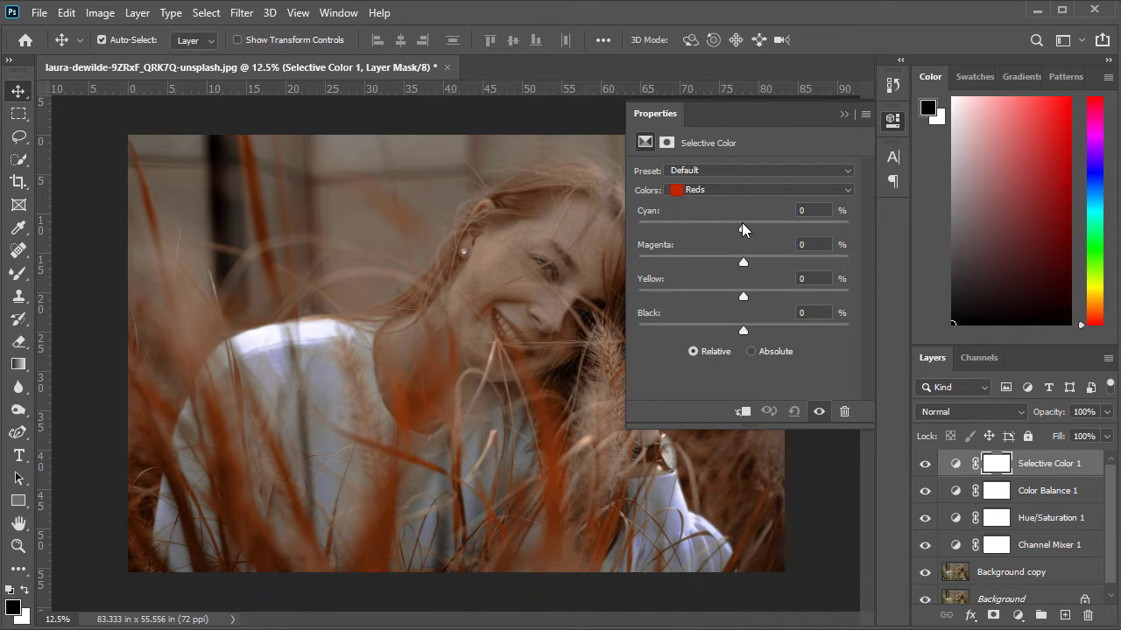
{"action": "left_click_drag", "start_coordinate": [743, 229], "coordinate": [766, 235]}
Set the Blacks to Cyan +5% and Magenta +6% with slightly less Yellow, and compare the photo with and without the Selective Color layer.
{"action": "left_click", "coordinate": [729, 190]}
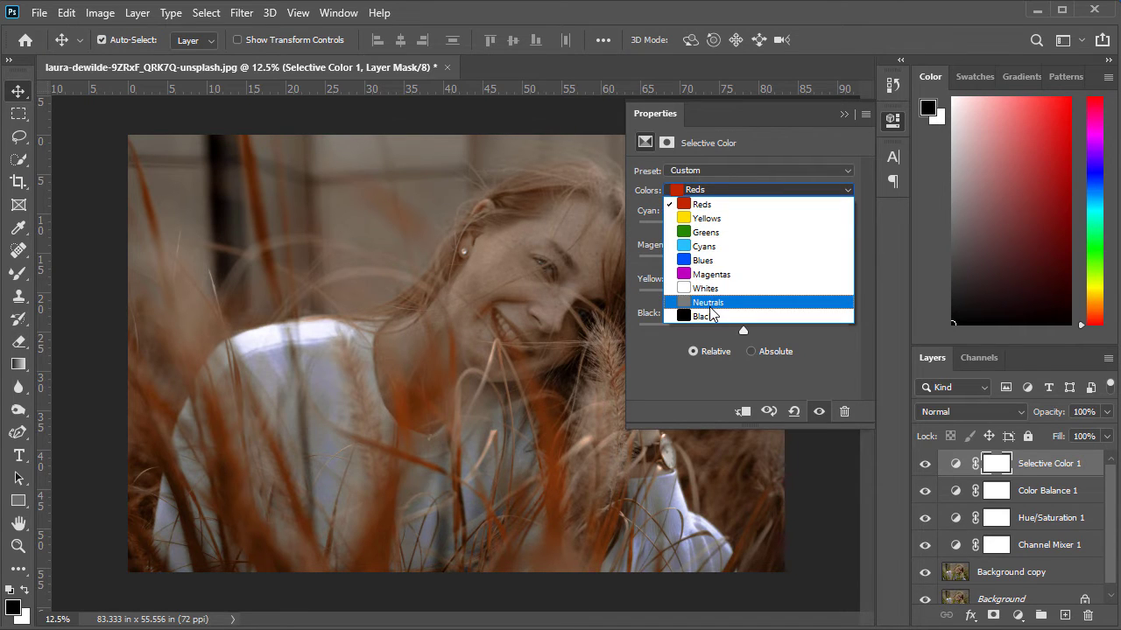
{"action": "left_click", "coordinate": [707, 317]}
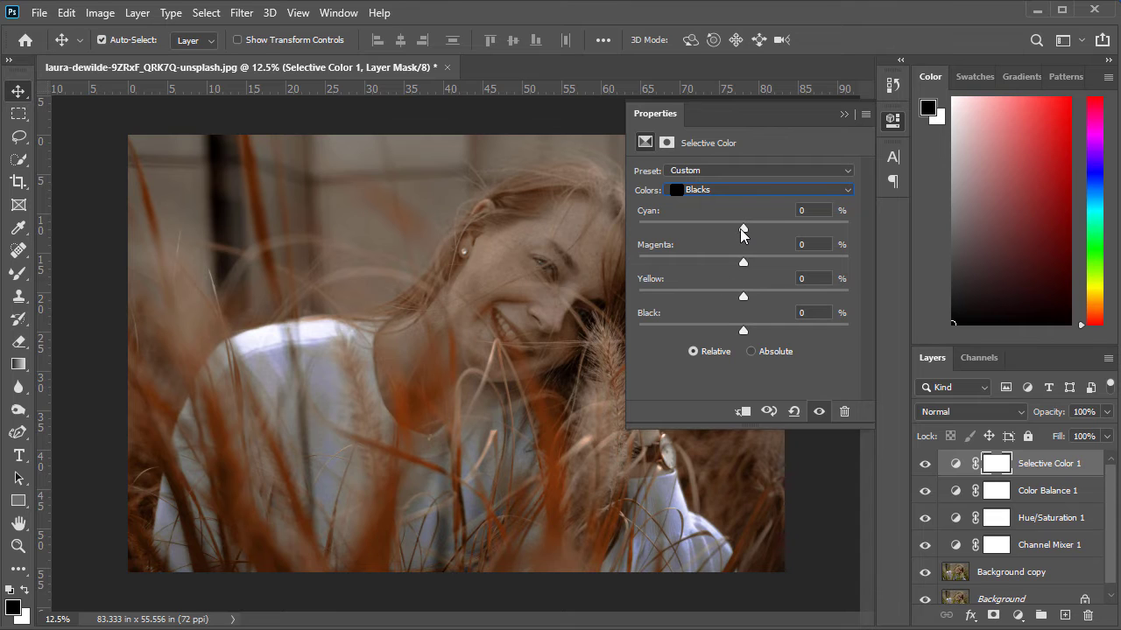
{"action": "left_click_drag", "start_coordinate": [742, 230], "coordinate": [751, 232]}
{"action": "left_click_drag", "start_coordinate": [743, 262], "coordinate": [751, 266]}
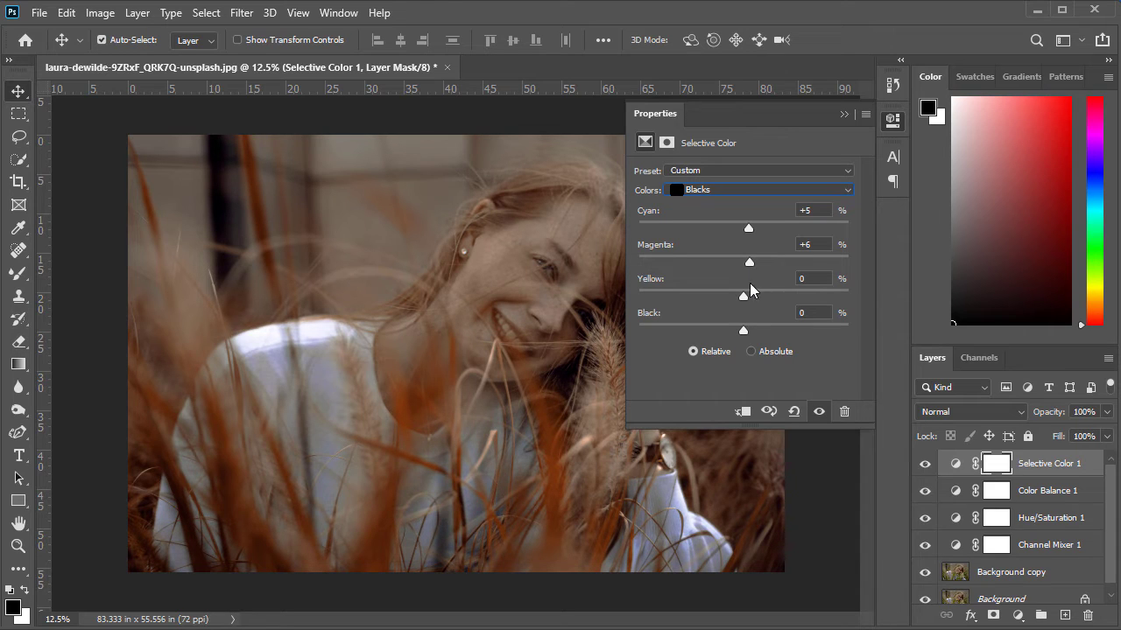
{"action": "left_click_drag", "start_coordinate": [744, 295], "coordinate": [736, 296]}
{"action": "left_click_drag", "start_coordinate": [737, 301], "coordinate": [739, 300]}
{"action": "left_click", "coordinate": [842, 115]}
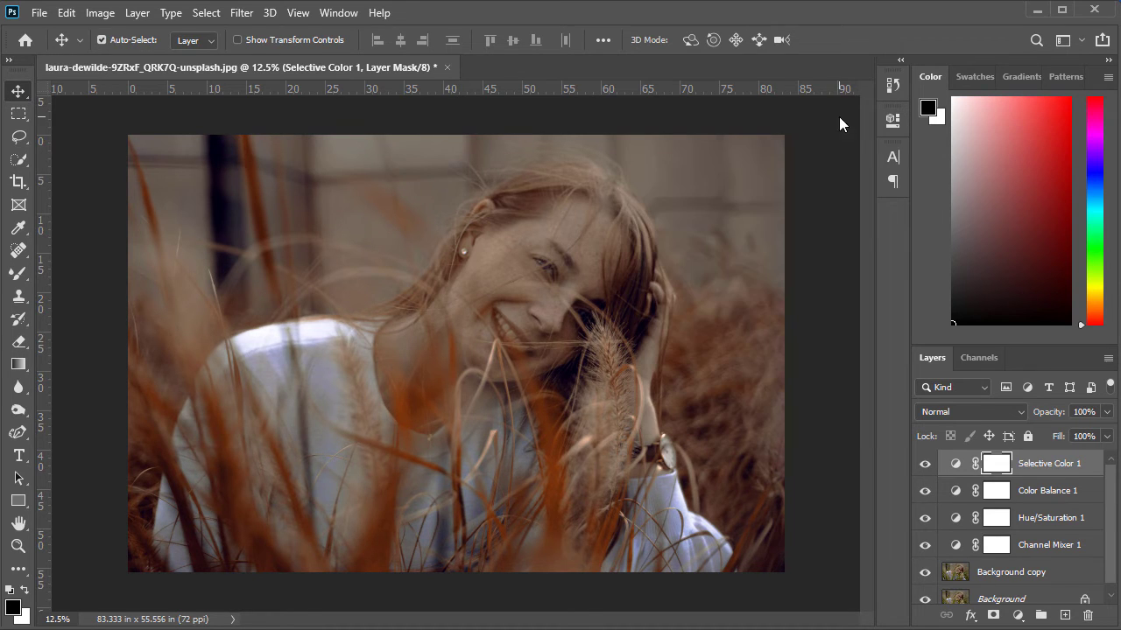
{"action": "left_click", "coordinate": [924, 464]}
{"action": "left_click", "coordinate": [923, 463]}
Stamp all visible layers into a new merged layer and open the Camera Raw filter on it.
{"action": "key", "text": "ctrl+alt+shift+e"}
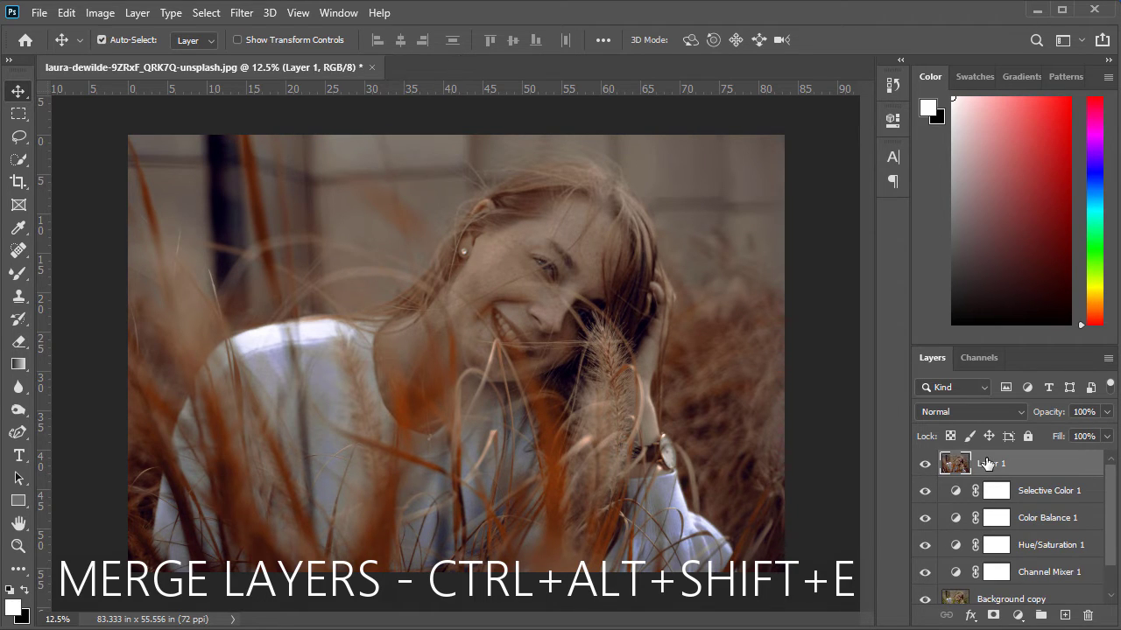
{"action": "left_click", "coordinate": [242, 12]}
{"action": "left_click", "coordinate": [255, 121]}
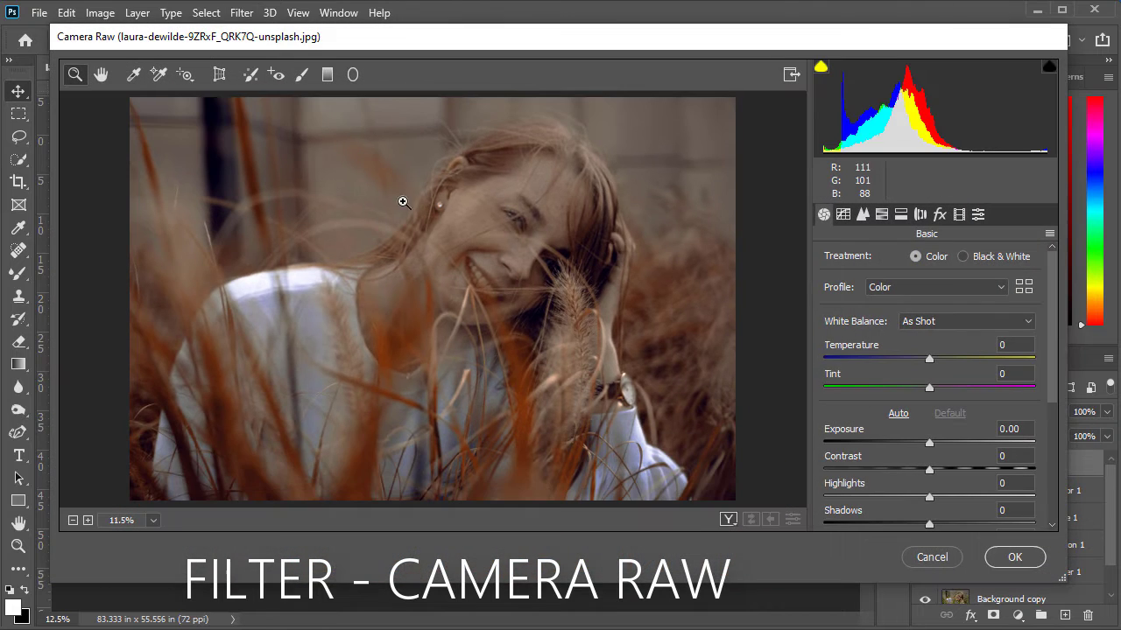
{"action": "left_click_drag", "start_coordinate": [886, 581], "coordinate": [886, 593]}
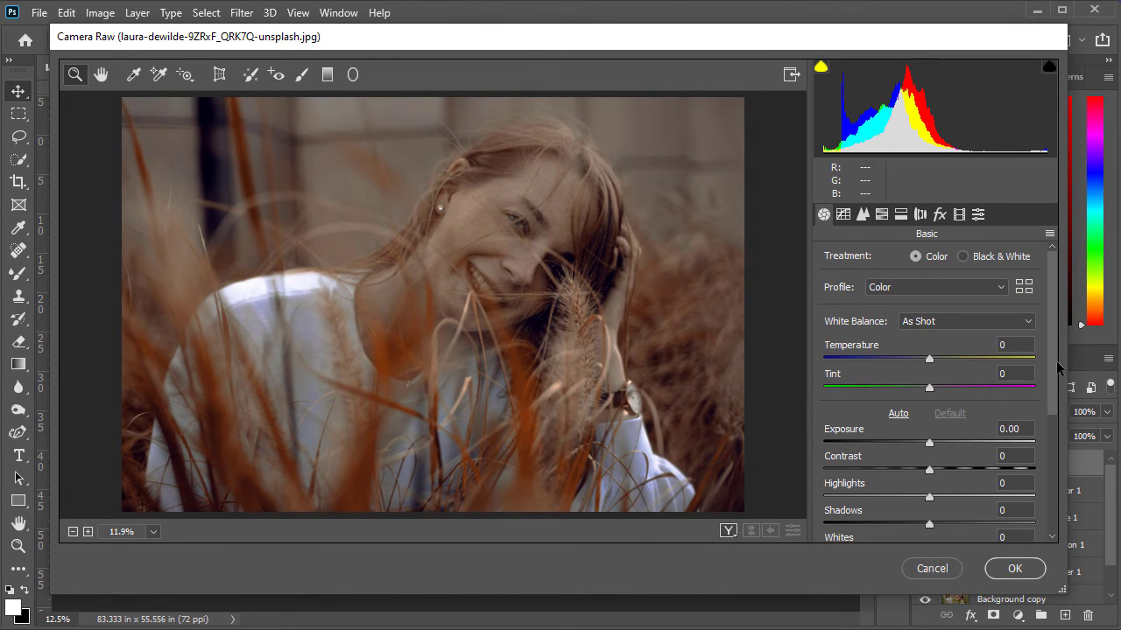
Set Shadows to +35 and Exposure to +0.30 in the Camera Raw Basic adjustments.
{"action": "left_click_drag", "start_coordinate": [1053, 366], "coordinate": [1053, 400]}
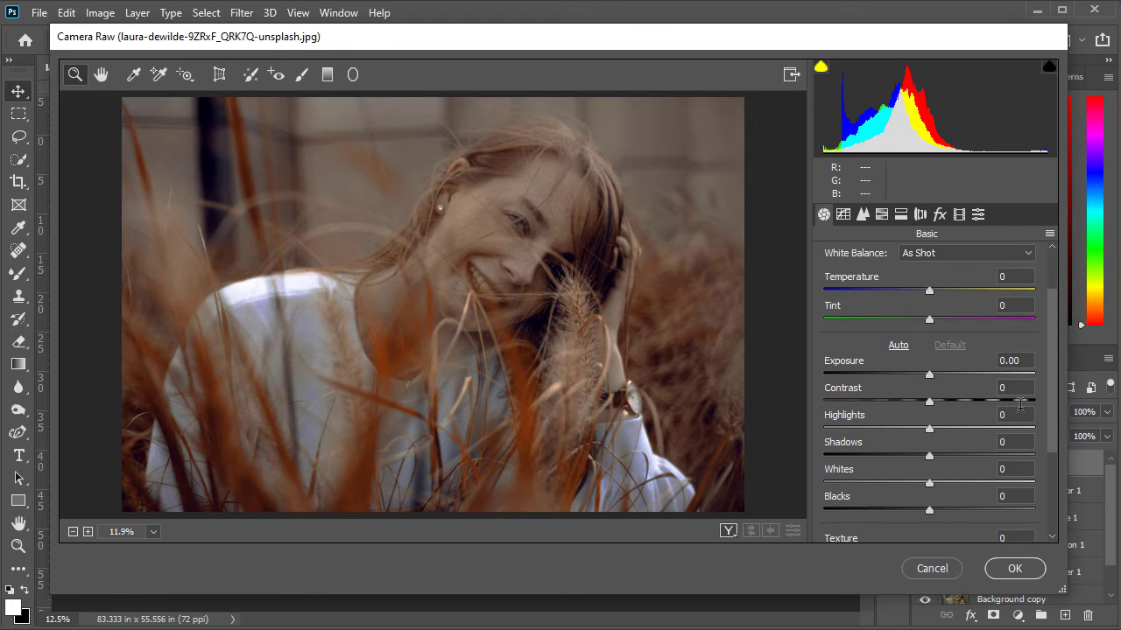
{"action": "left_click", "coordinate": [956, 455]}
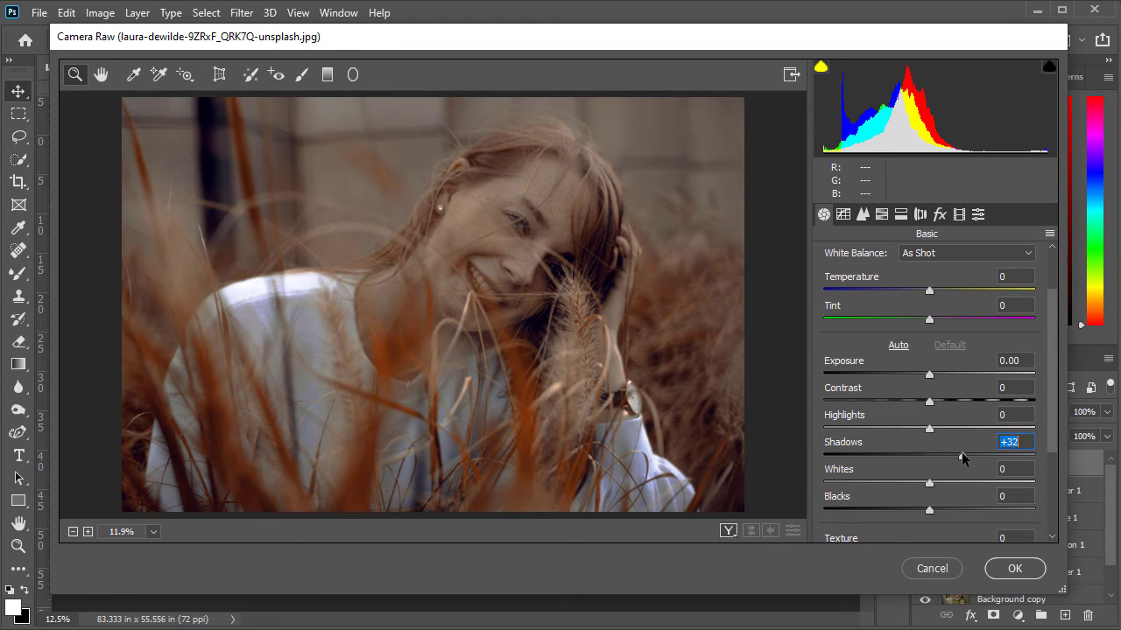
{"action": "left_click_drag", "start_coordinate": [956, 456], "coordinate": [966, 454]}
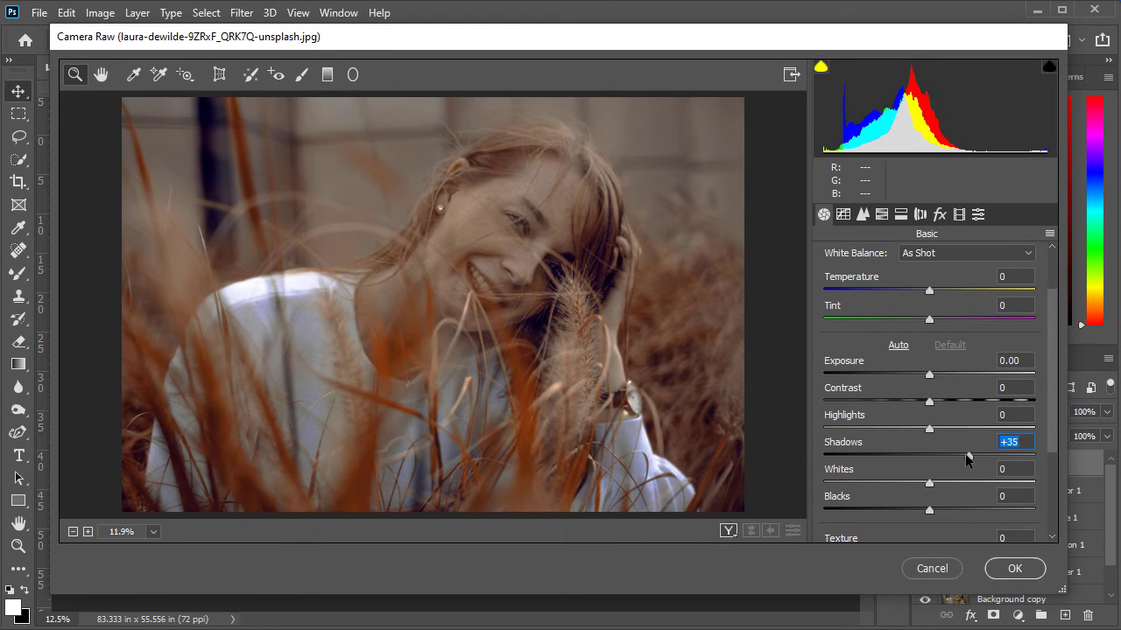
{"action": "left_click", "coordinate": [931, 377]}
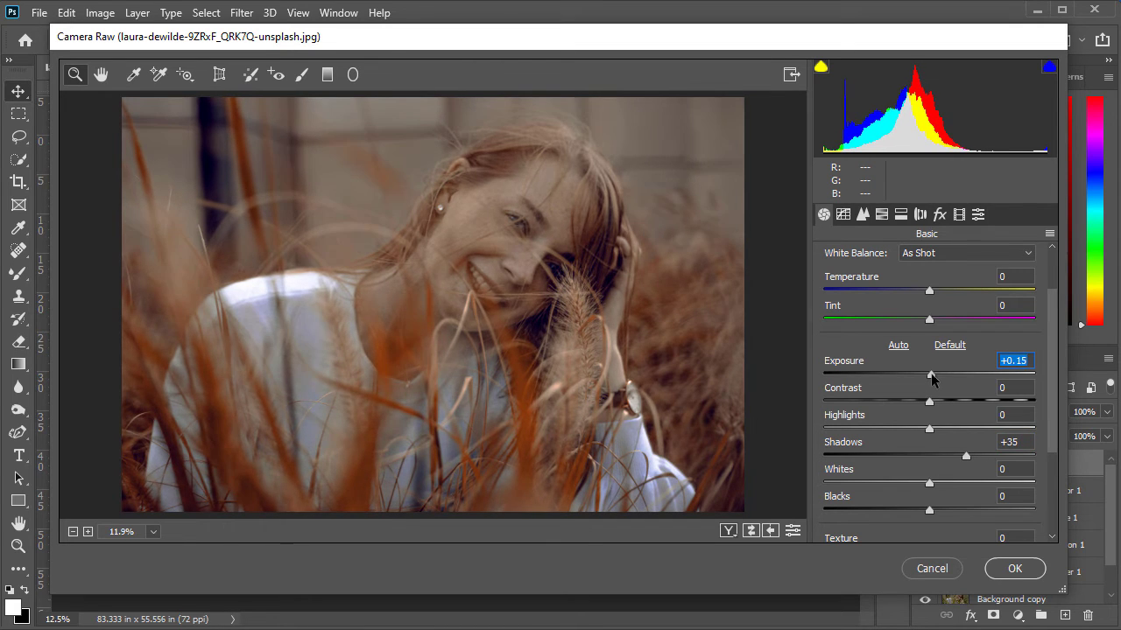
{"action": "left_click_drag", "start_coordinate": [932, 377], "coordinate": [936, 377]}
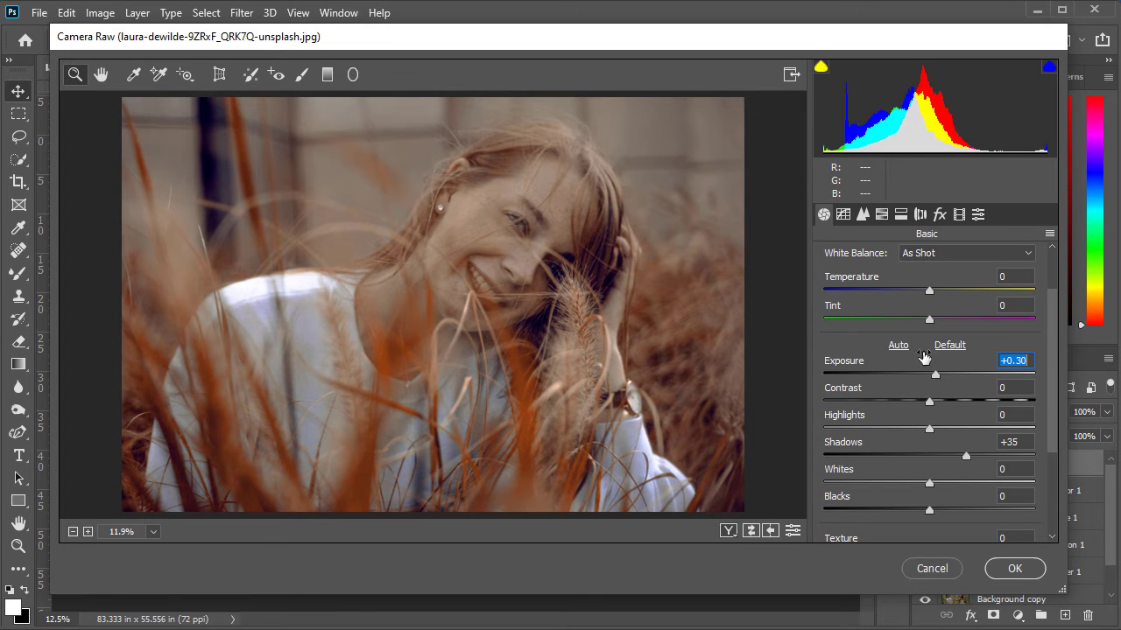
Set the Oranges luminance to +19 in the HSL Adjustments and the Highlights to -23 in the Basic adjustments.
{"action": "left_click", "coordinate": [883, 218]}
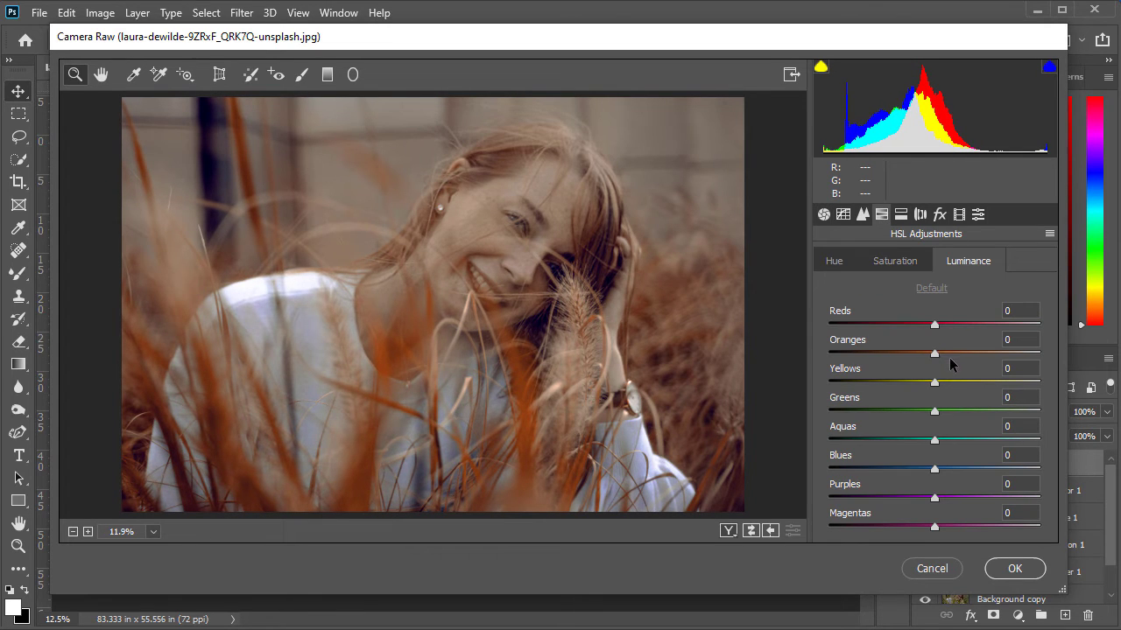
{"action": "left_click_drag", "start_coordinate": [946, 354], "coordinate": [954, 354]}
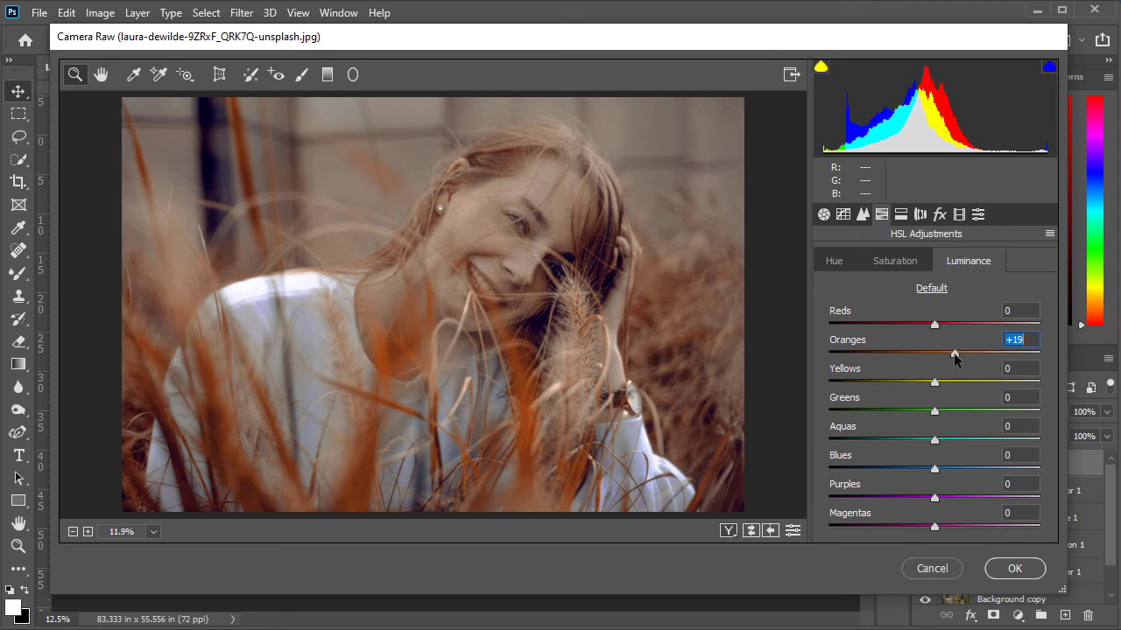
{"action": "left_click", "coordinate": [824, 216]}
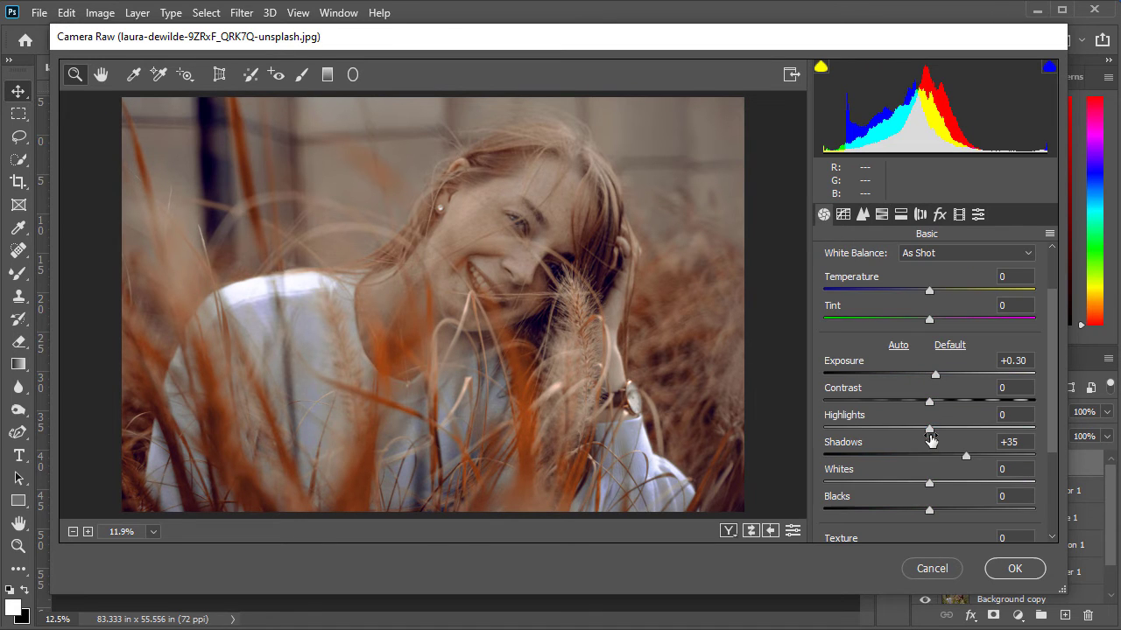
{"action": "mouse_move", "coordinate": [913, 429]}
{"action": "left_mouse_down"}
{"action": "mouse_move", "coordinate": [889, 429]}
{"action": "mouse_move", "coordinate": [905, 433]}
{"action": "left_mouse_up"}
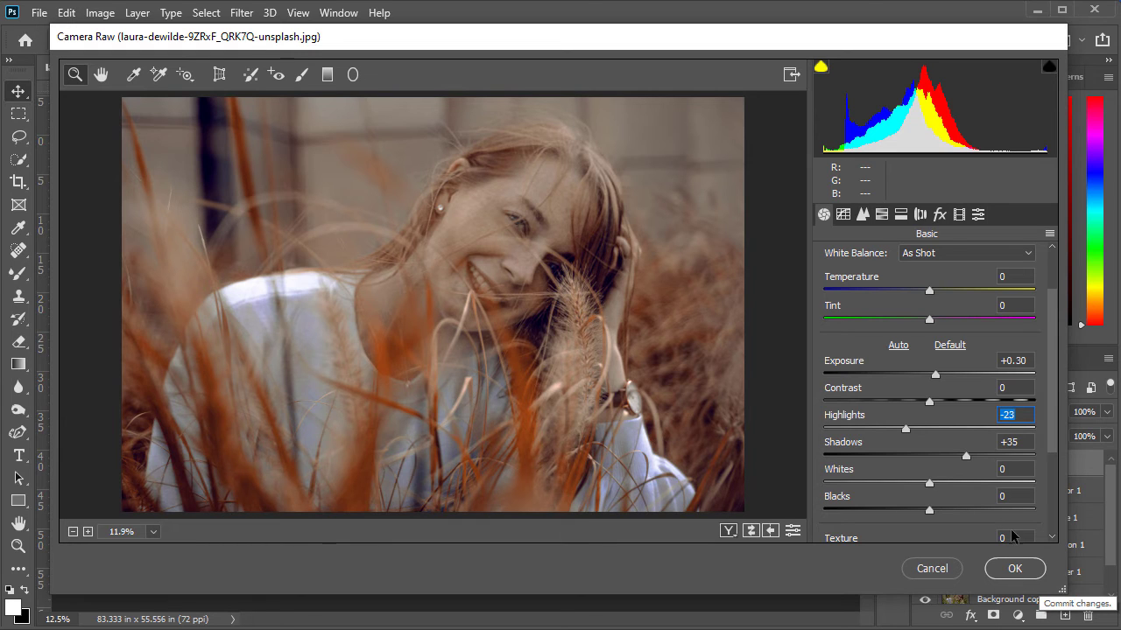
Shift the Reds hue to -22 and the Oranges hue to -3 in the HSL Adjustments.
{"action": "left_click", "coordinate": [883, 217]}
{"action": "left_click", "coordinate": [835, 261]}
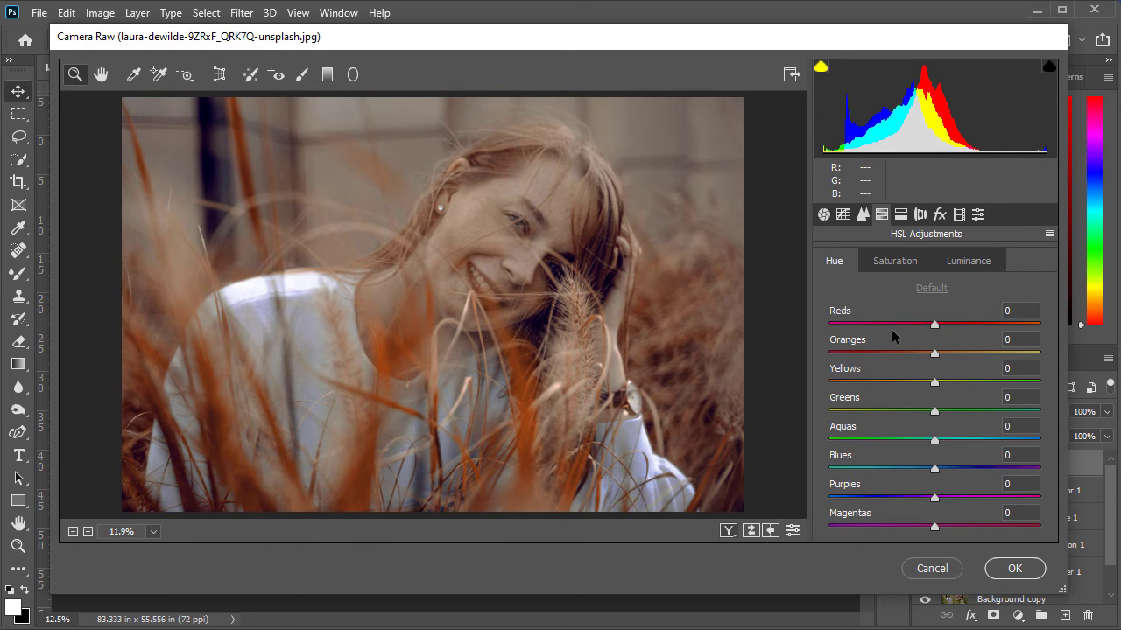
{"action": "left_click_drag", "start_coordinate": [933, 324], "coordinate": [927, 355]}
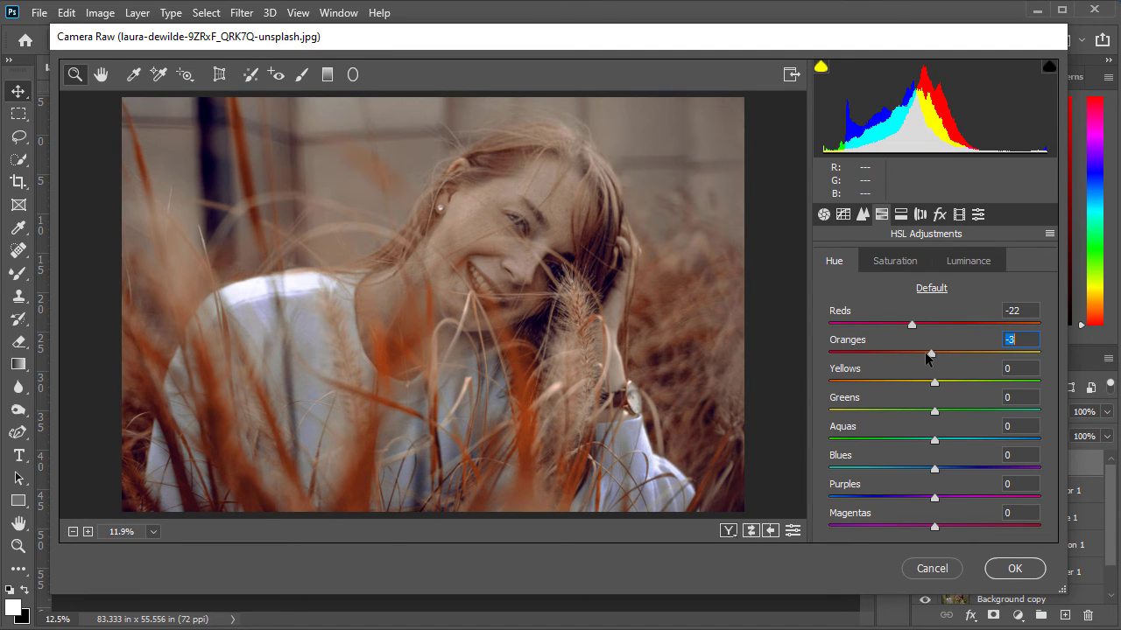
Apply the Camera Raw edits with the Yellows luminance set to +28, and compare the photo with and without the merged layer.
{"action": "left_click_drag", "start_coordinate": [933, 382], "coordinate": [966, 385]}
{"action": "left_click", "coordinate": [976, 264]}
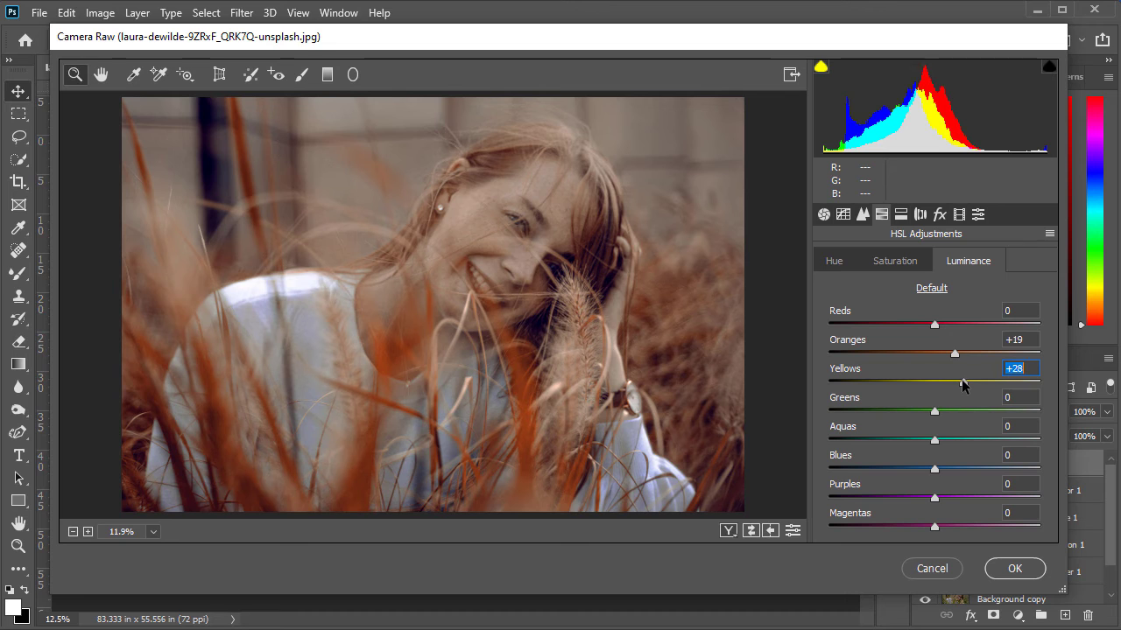
{"action": "left_click", "coordinate": [1002, 569]}
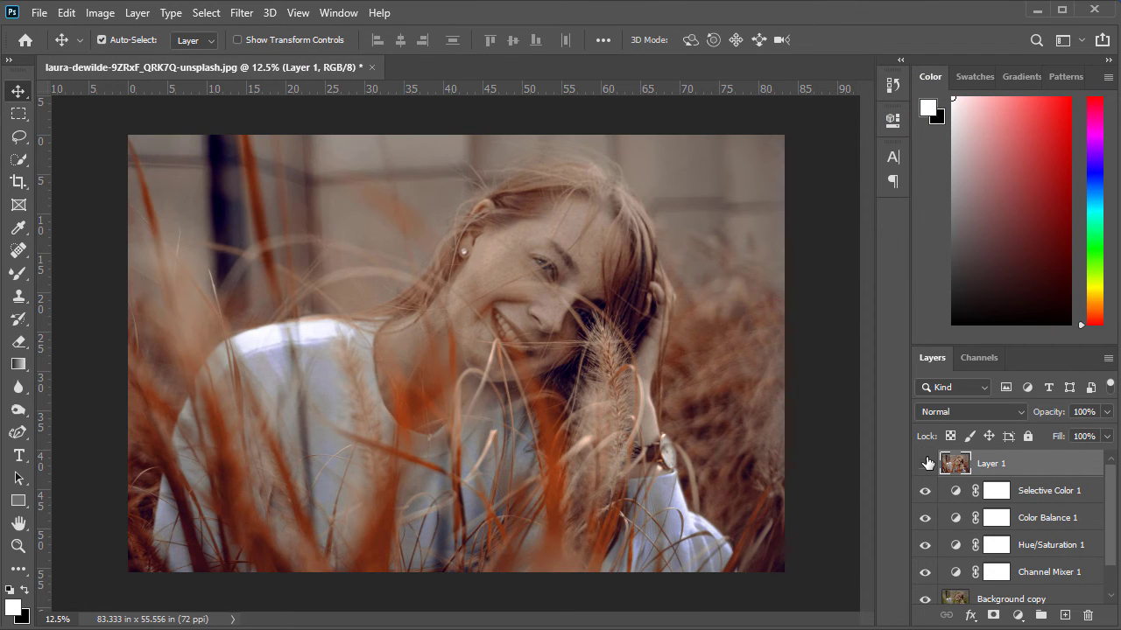
{"action": "left_click", "coordinate": [926, 462]}
{"action": "left_click", "coordinate": [926, 462]}
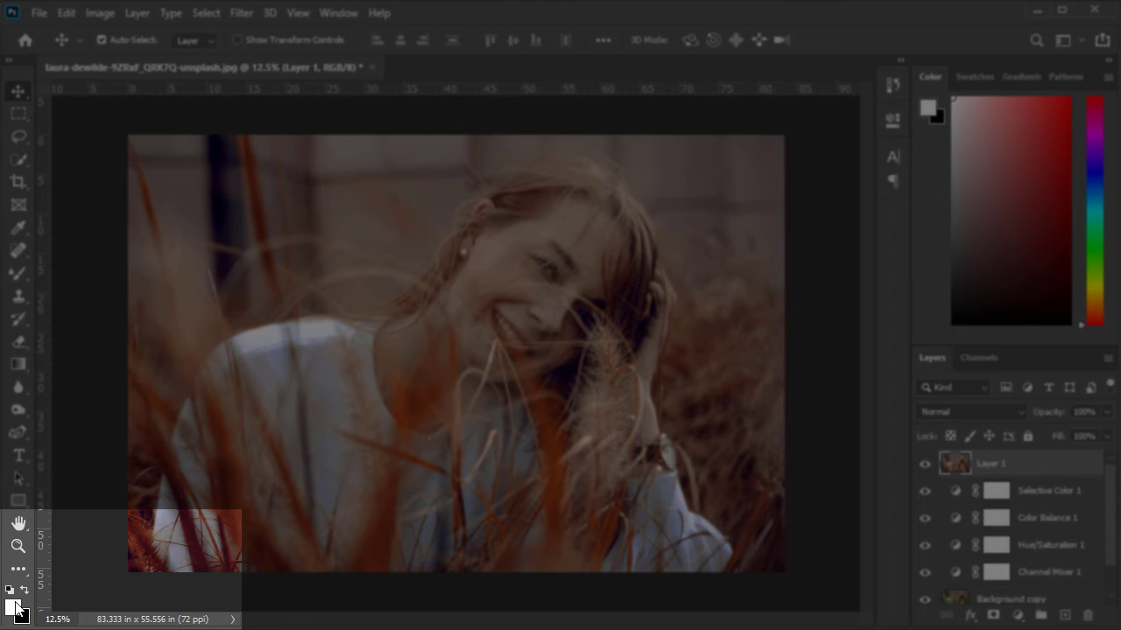
Swap the foreground color to black and add a Gradient Fill layer above the merged layer.
{"action": "left_click", "coordinate": [24, 592]}
{"action": "left_click", "coordinate": [24, 592]}
{"action": "left_click", "coordinate": [24, 591]}
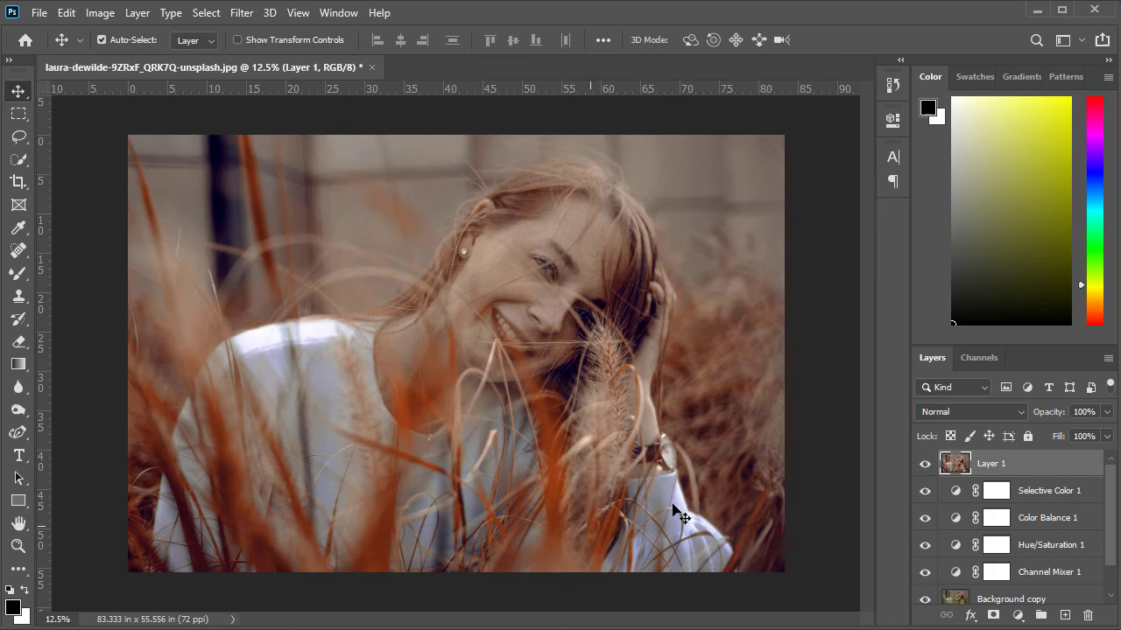
{"action": "left_click", "coordinate": [1017, 616]}
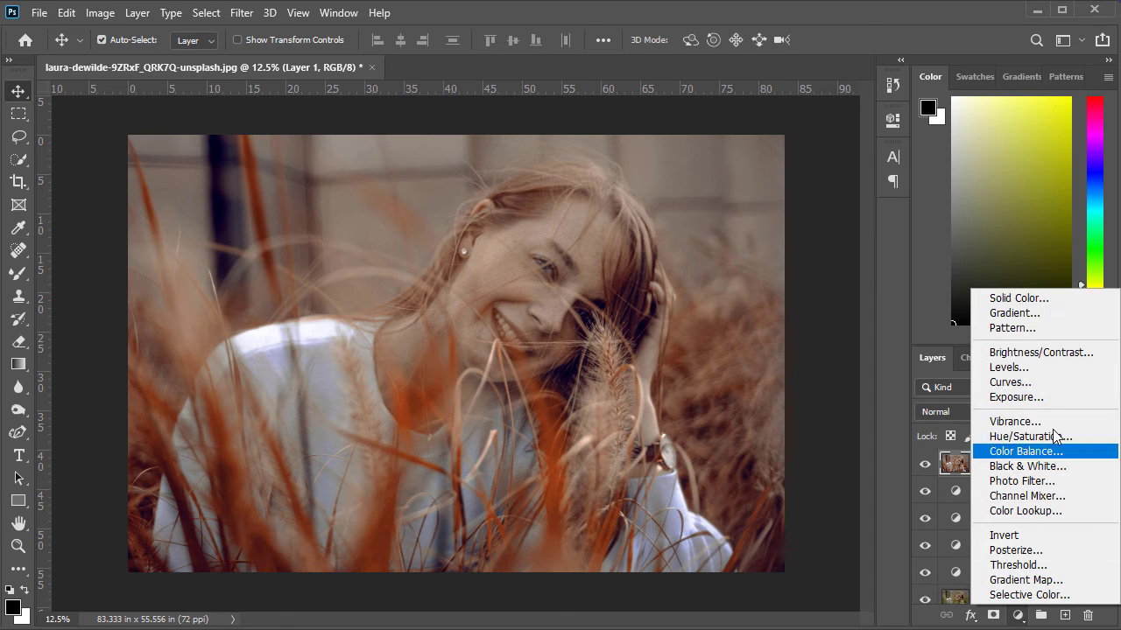
{"action": "left_click", "coordinate": [1042, 313]}
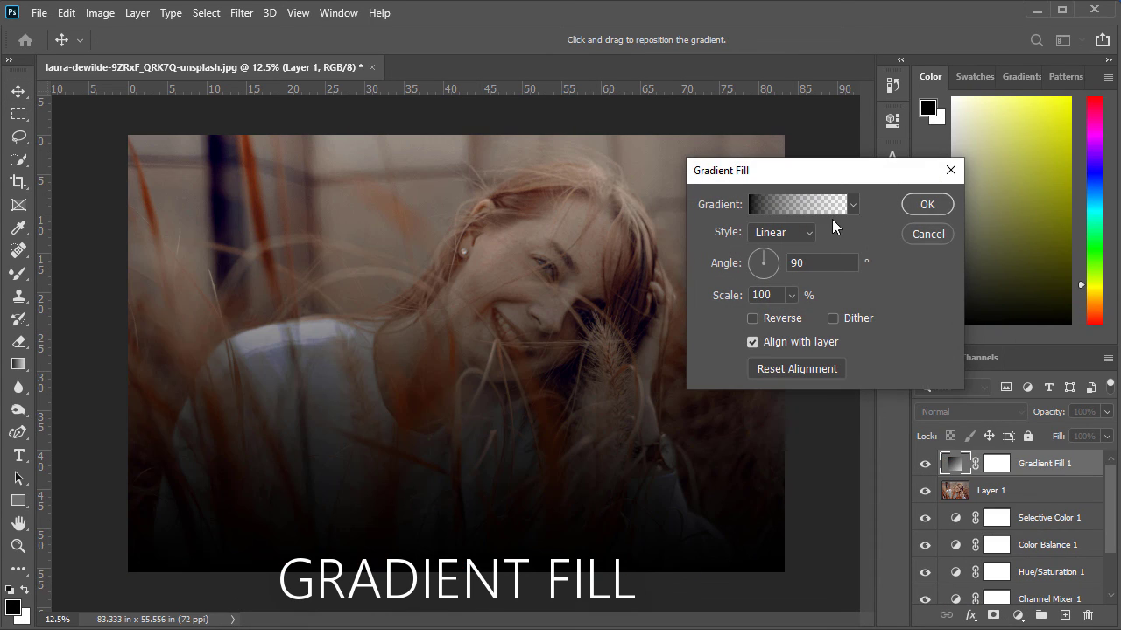
Make the gradient fill Radial and reversed, with an angle of 41.54°.
{"action": "left_click", "coordinate": [804, 234]}
{"action": "left_click", "coordinate": [779, 265]}
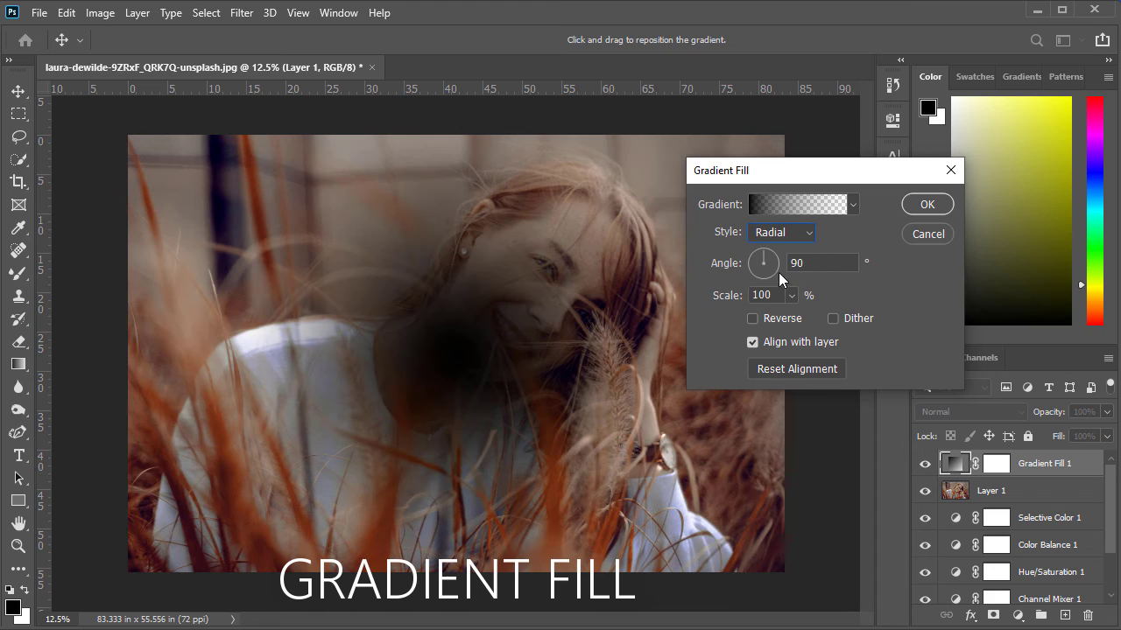
{"action": "left_click", "coordinate": [753, 319]}
{"action": "left_click_drag", "start_coordinate": [821, 180], "coordinate": [885, 189]}
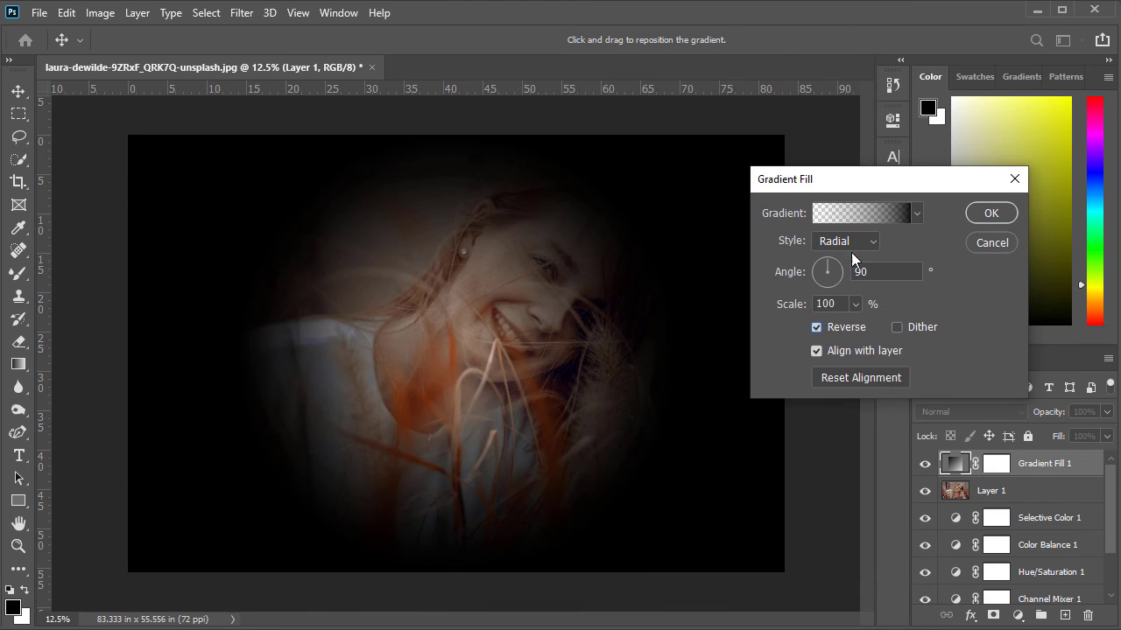
{"action": "left_click_drag", "start_coordinate": [838, 268], "coordinate": [838, 263]}
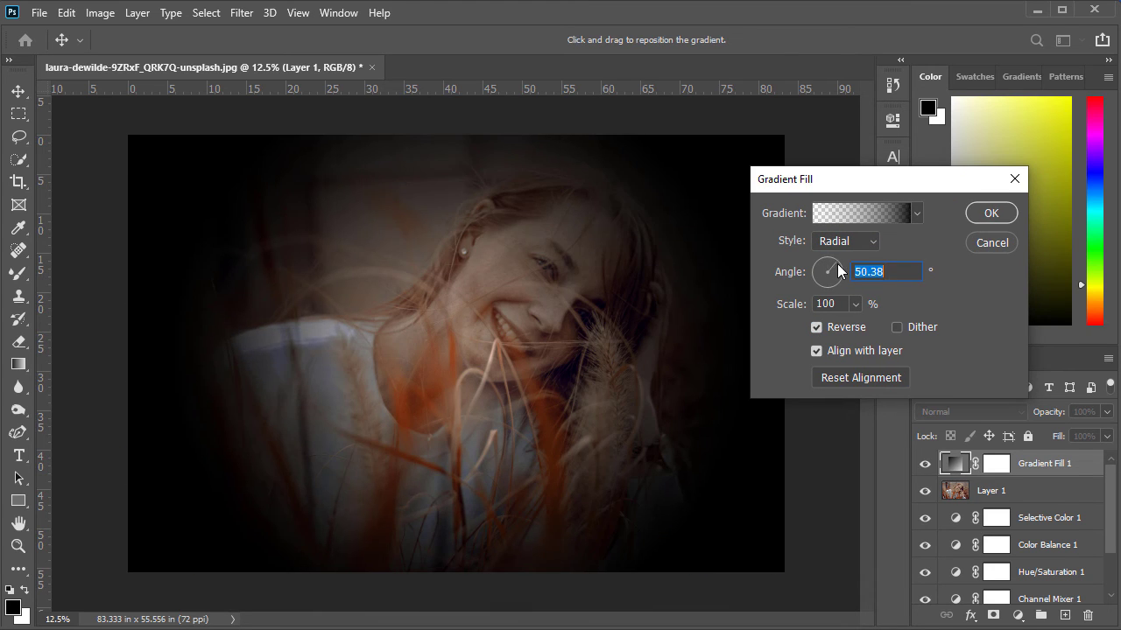
Move the center of the gradient over the woman's face and apply the fill with its scale set to 429%.
{"action": "left_click_drag", "start_coordinate": [505, 369], "coordinate": [587, 300]}
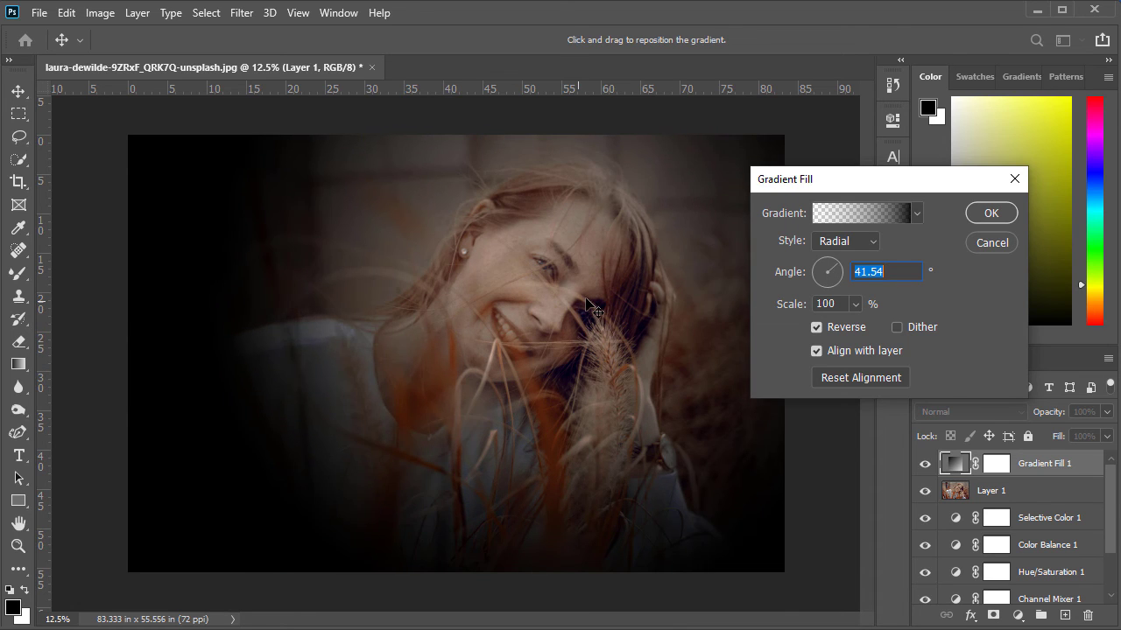
{"action": "left_click", "coordinate": [855, 305]}
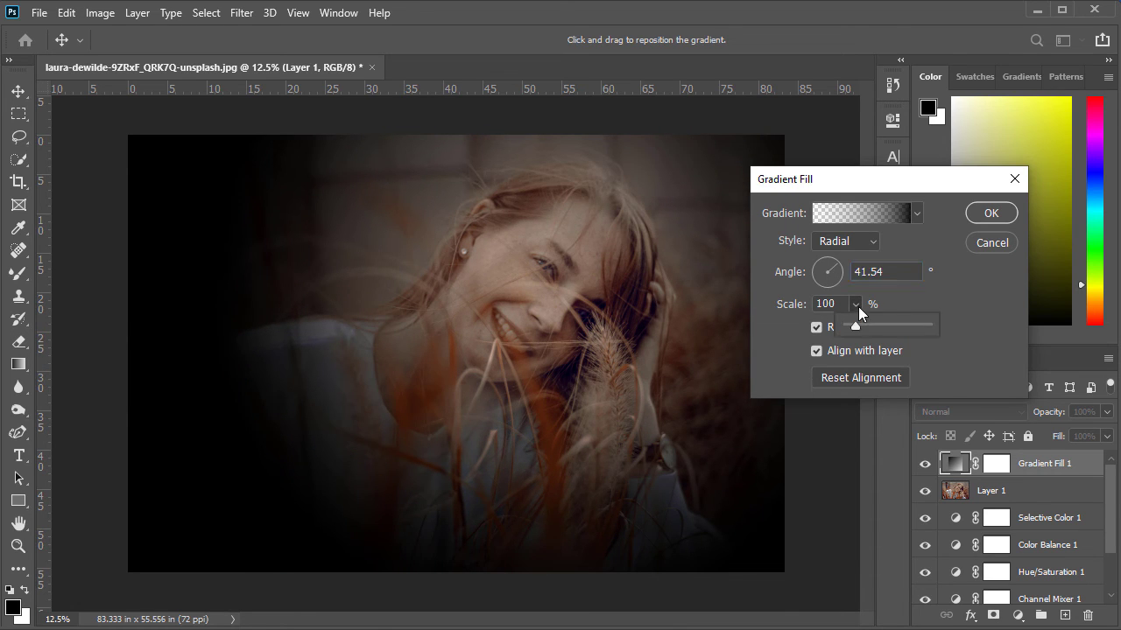
{"action": "left_click_drag", "start_coordinate": [856, 323], "coordinate": [883, 326]}
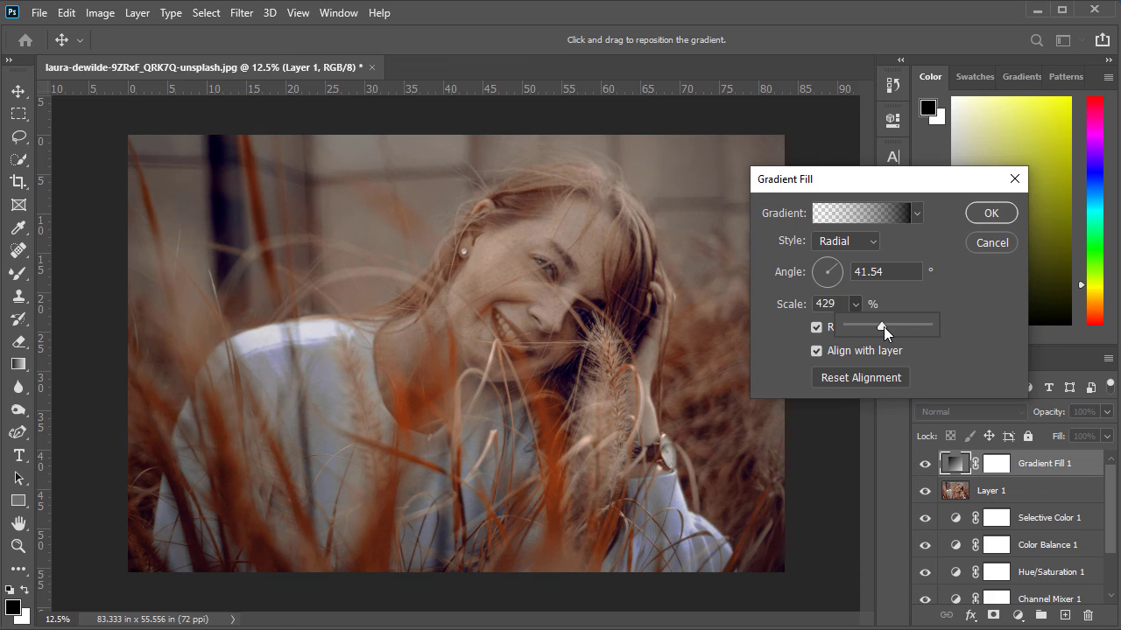
{"action": "left_click", "coordinate": [990, 213]}
Compare the photo with and without the Gradient Fill layer and stamp all visible layers into a new merged layer.
{"action": "left_click", "coordinate": [925, 464]}
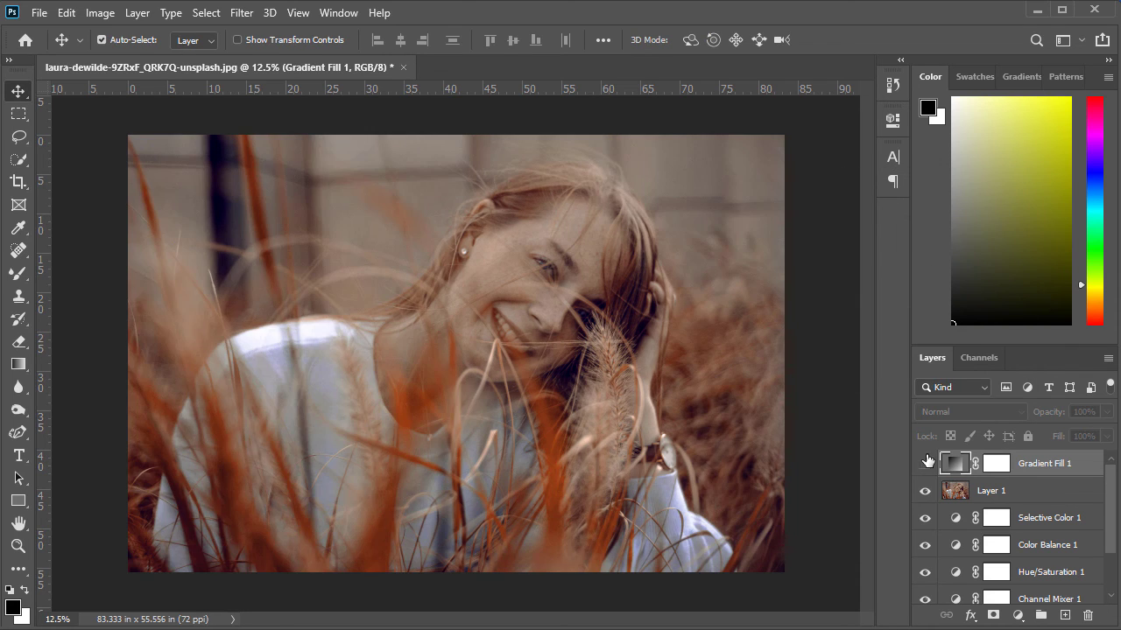
{"action": "left_click", "coordinate": [924, 464]}
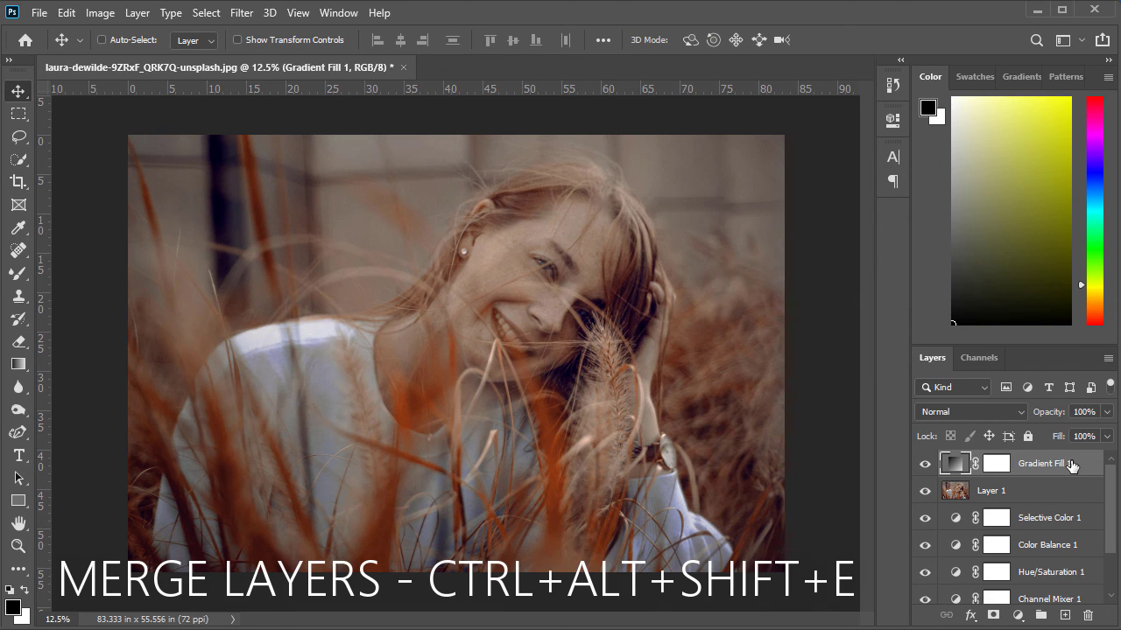
{"action": "key", "text": "ctrl+alt+shift+e"}
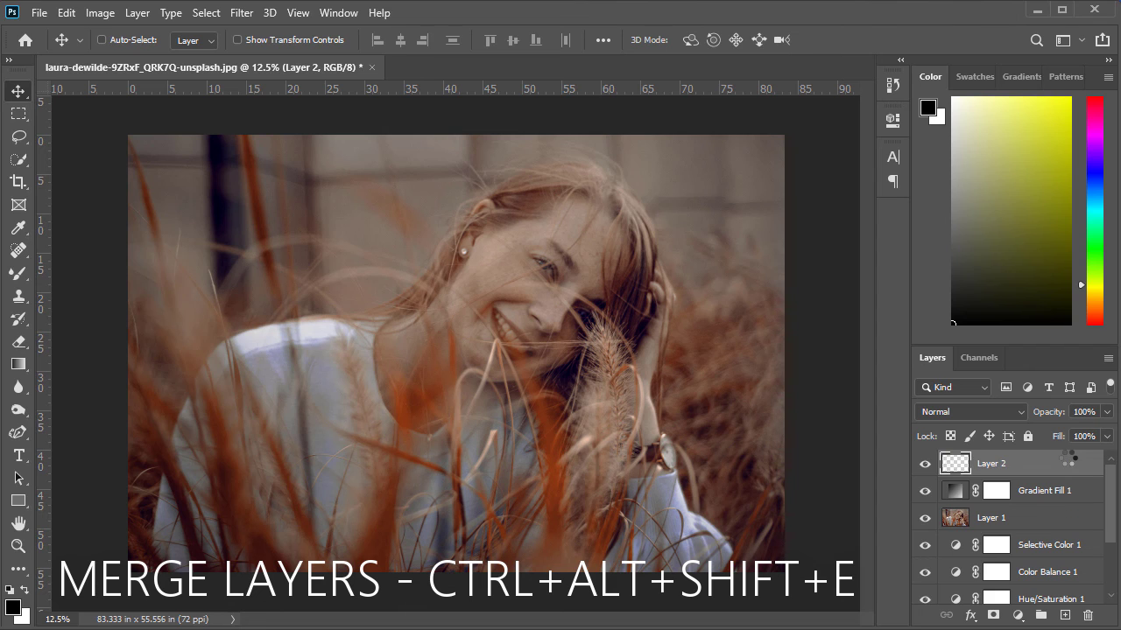